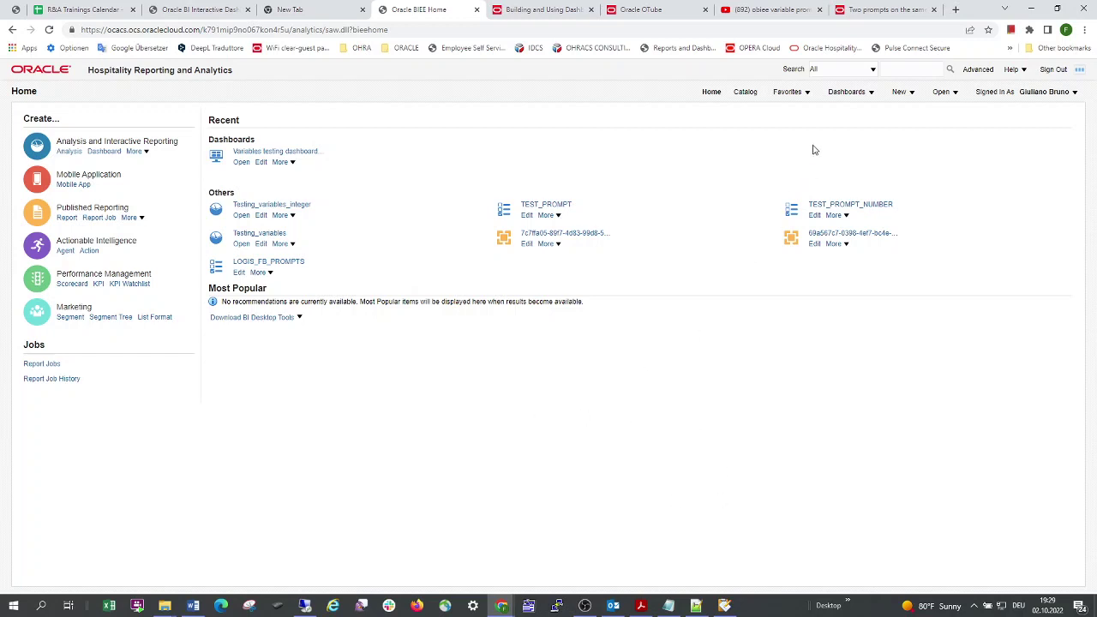
- Create a new analysis based on the Financial-Transaction Details subject area
left_click(898, 92)
left_click(925, 127)
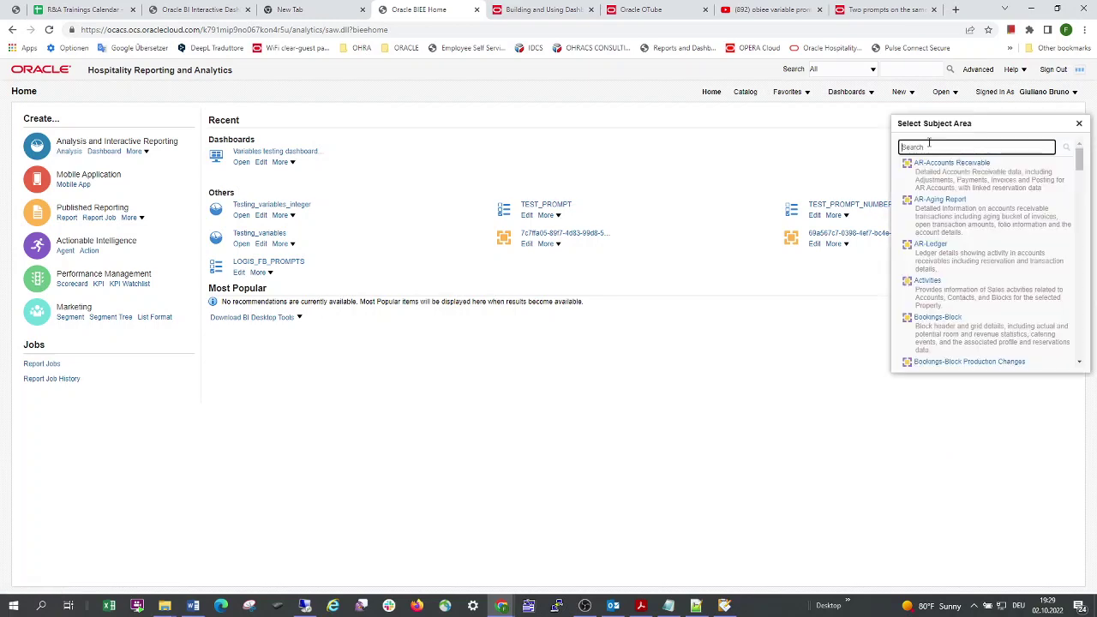
scroll(988, 294, "down", 3)
scroll(987, 294, "down", 5)
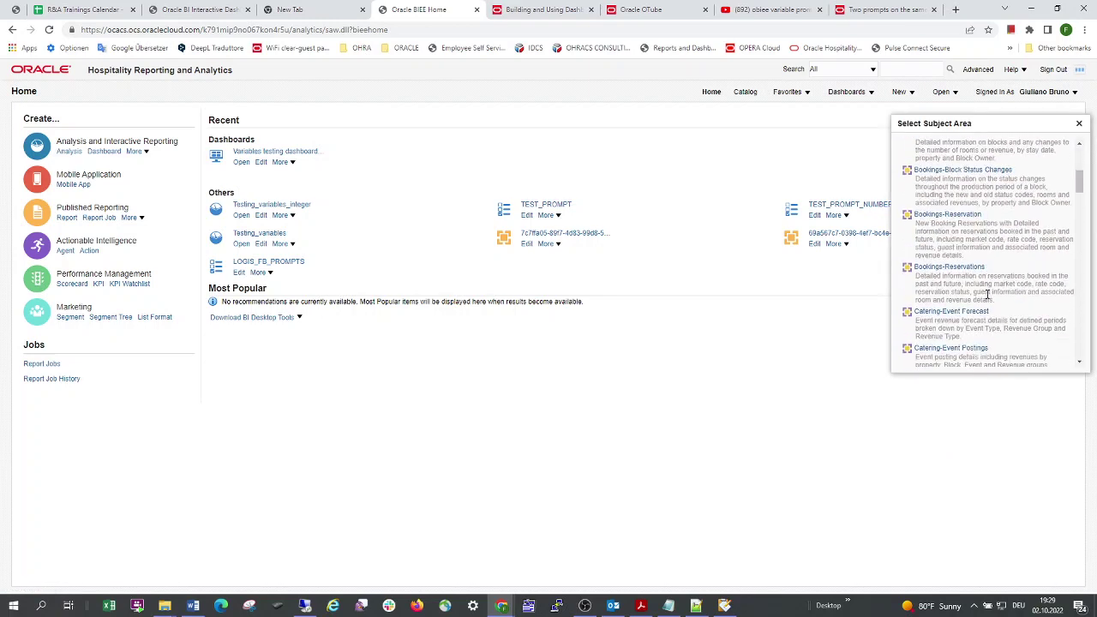
scroll(1003, 309, "down", 8)
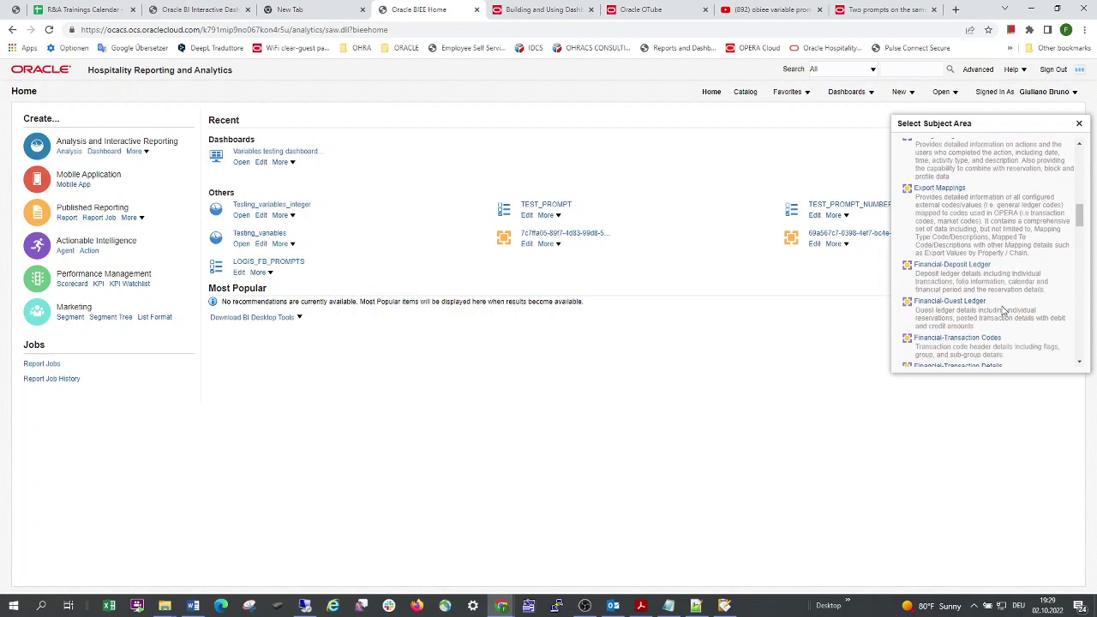
left_click(994, 310)
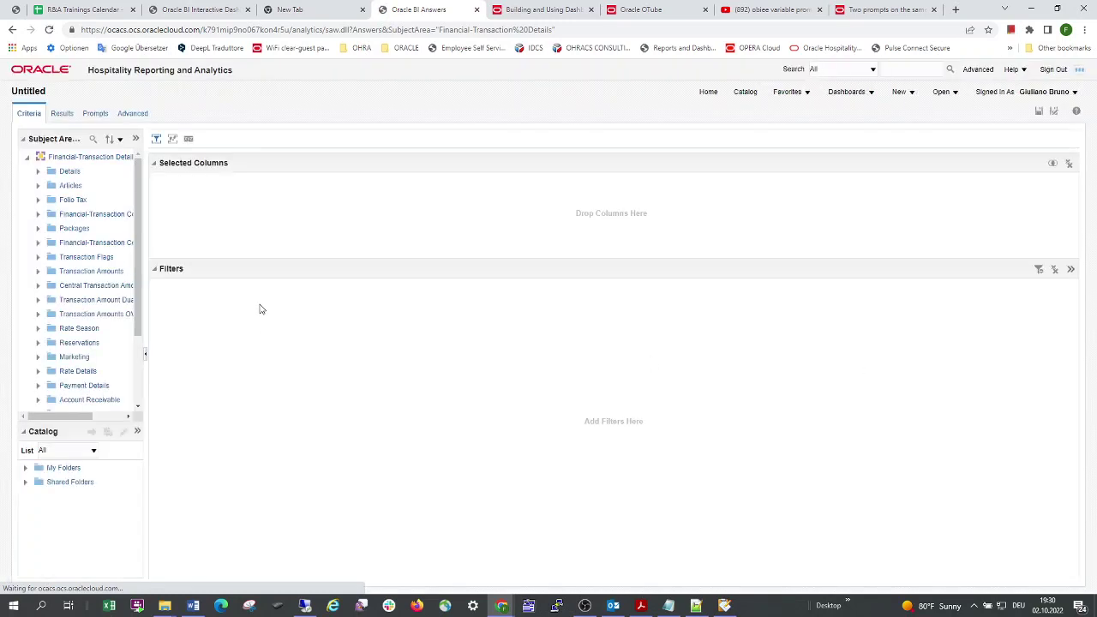
- Add the Transaction Date column from Details and the Transaction Code column from Financial-Transaction Codes - Details to the analysis
left_click(38, 173)
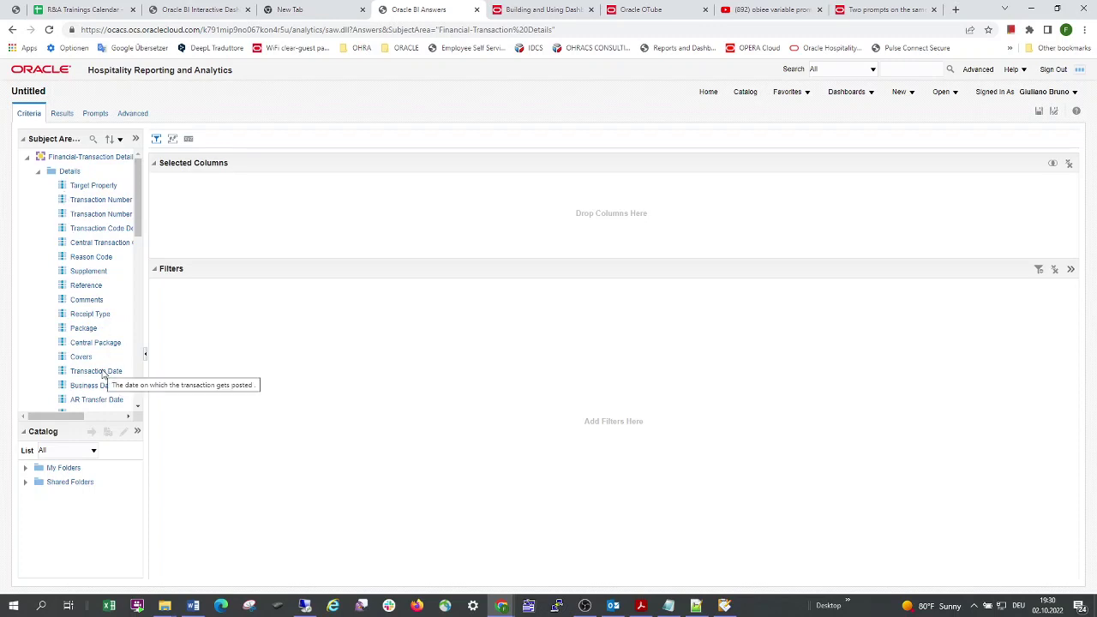
double_click(103, 372)
left_click(38, 171)
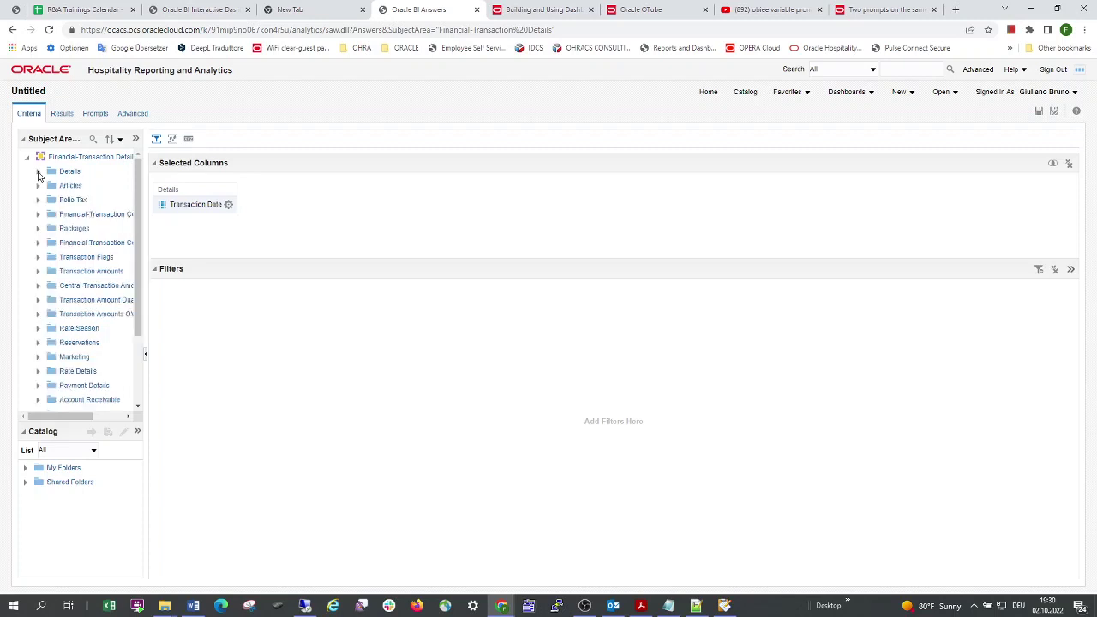
left_click(37, 243)
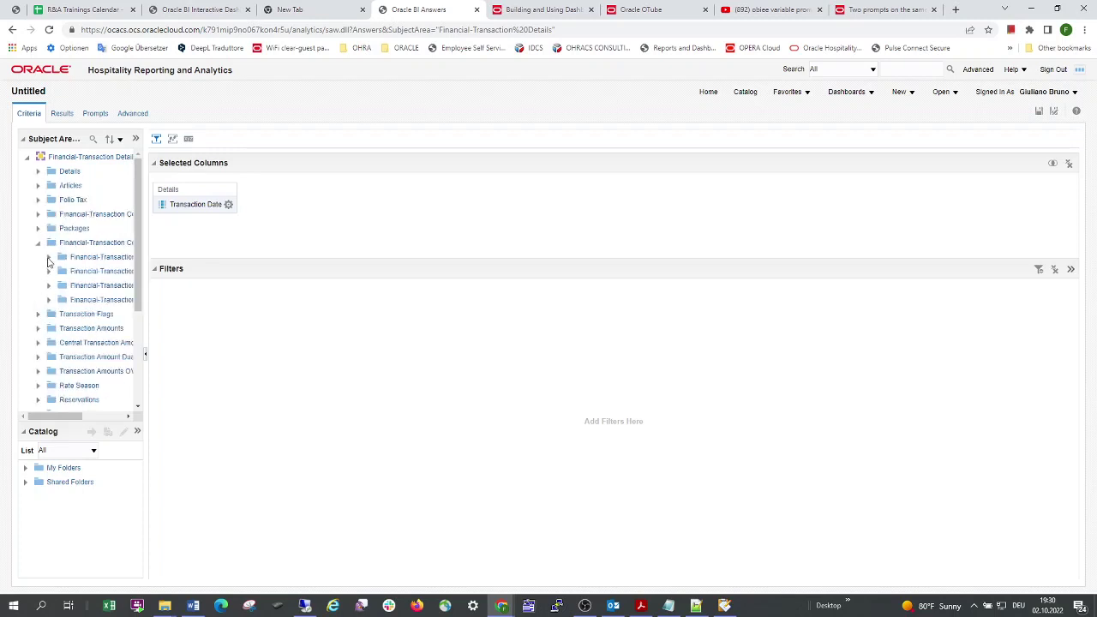
left_click(49, 258)
double_click(107, 286)
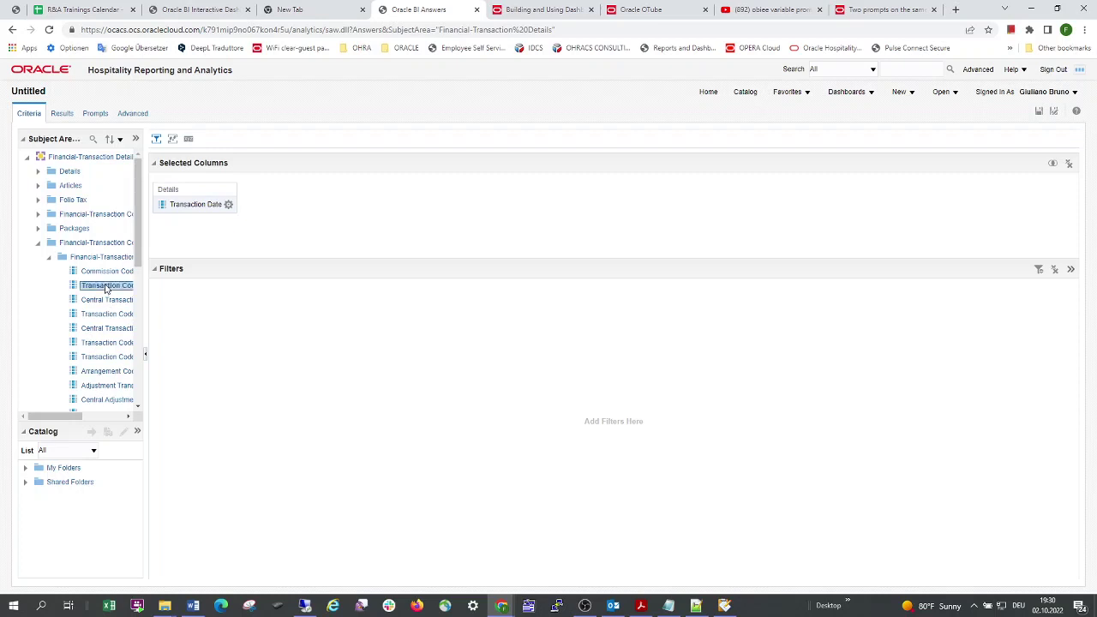
left_click(37, 243)
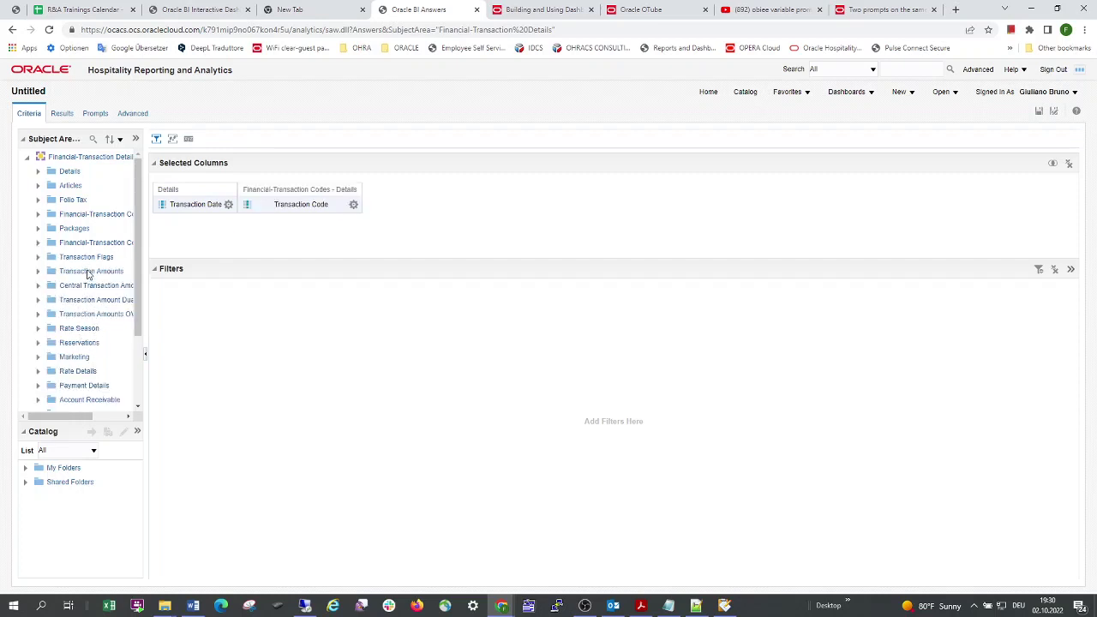
- Add the Gross Amount column from Transaction Amounts to the analysis twice
left_click(86, 273)
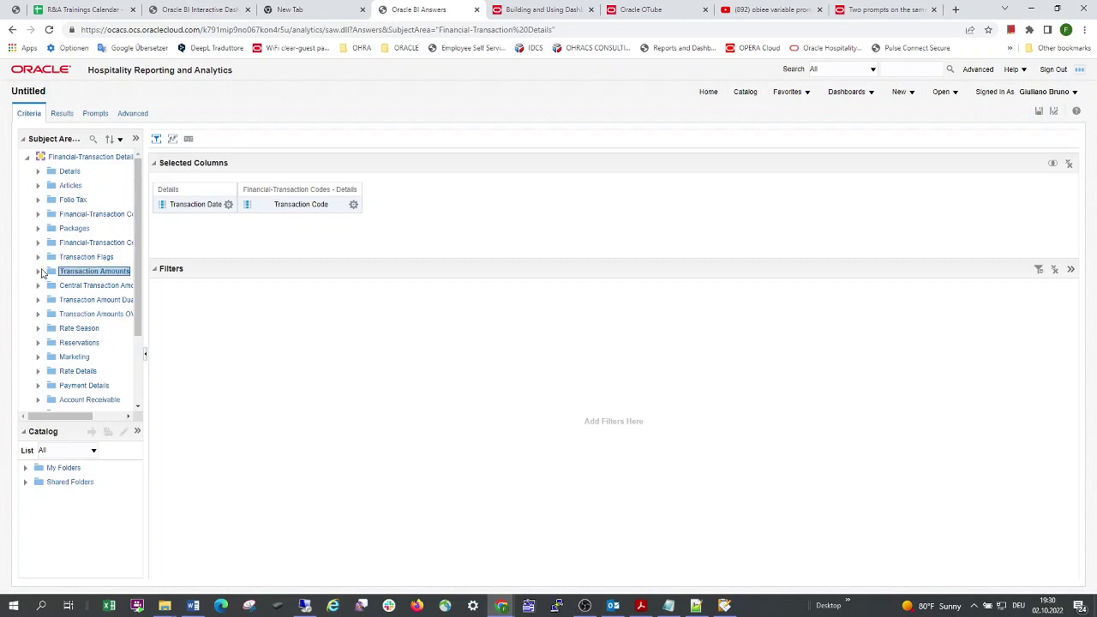
left_click(39, 272)
scroll(85, 368, "down", 3)
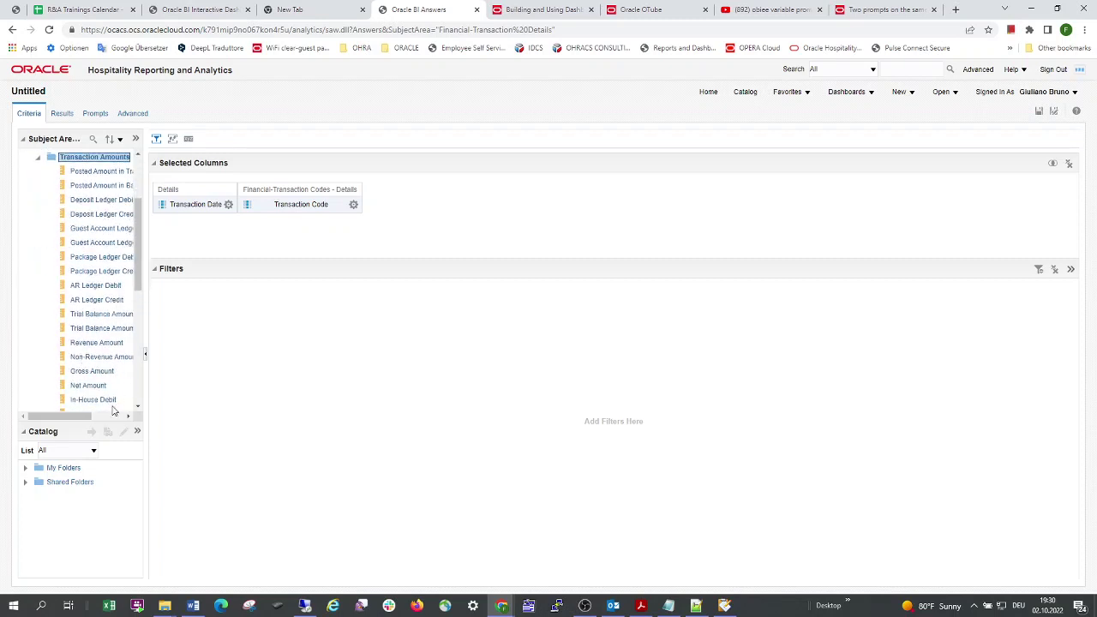
double_click(94, 372)
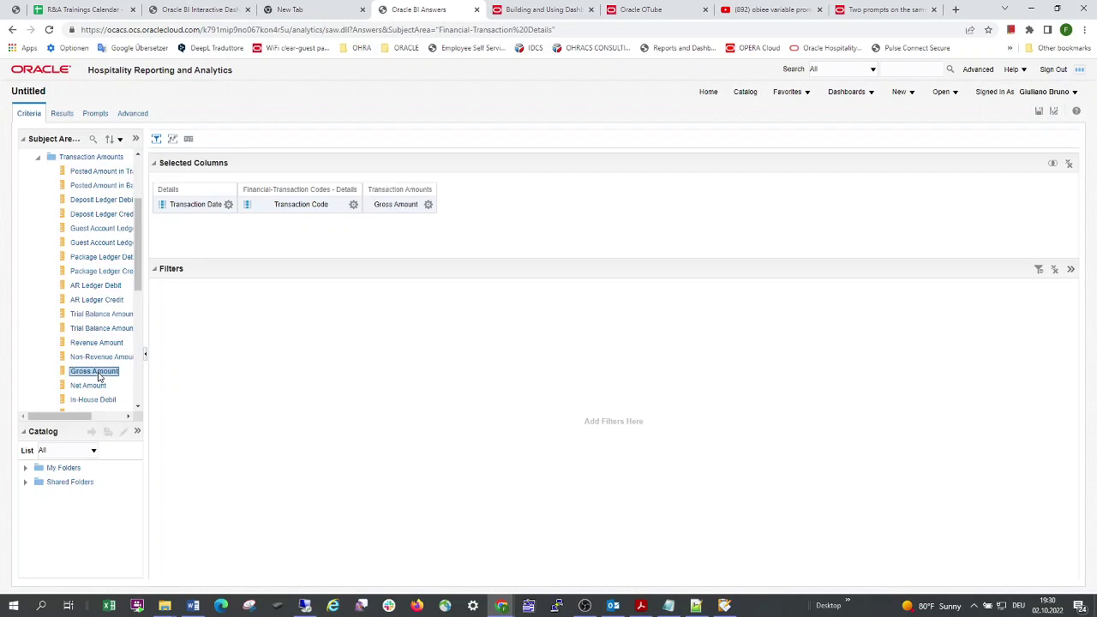
double_click(95, 372)
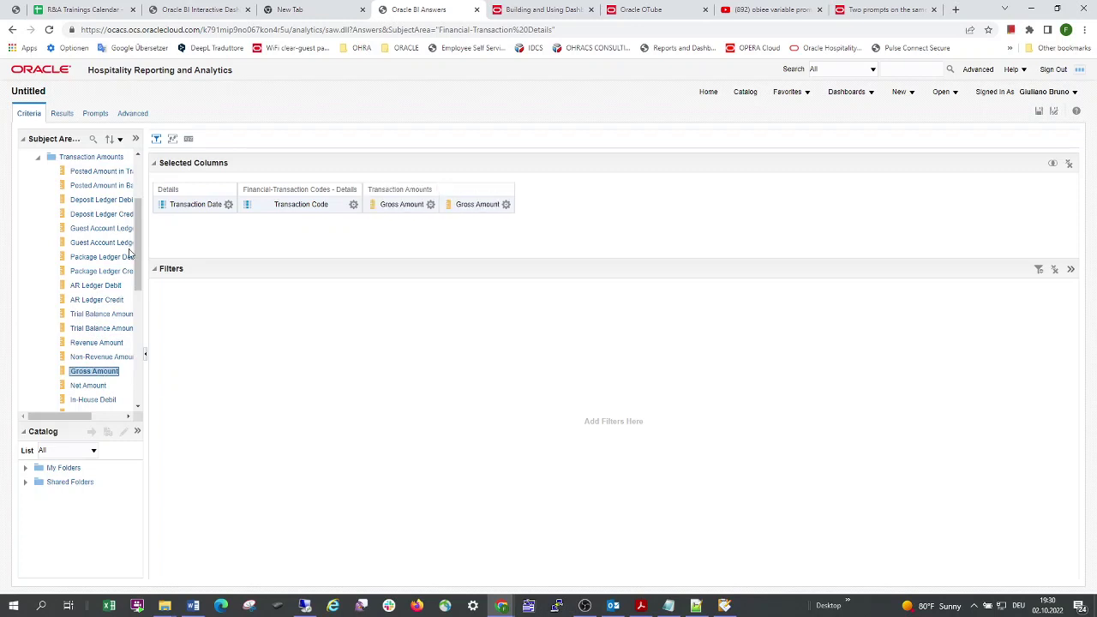
left_click_drag(138, 244, 138, 206)
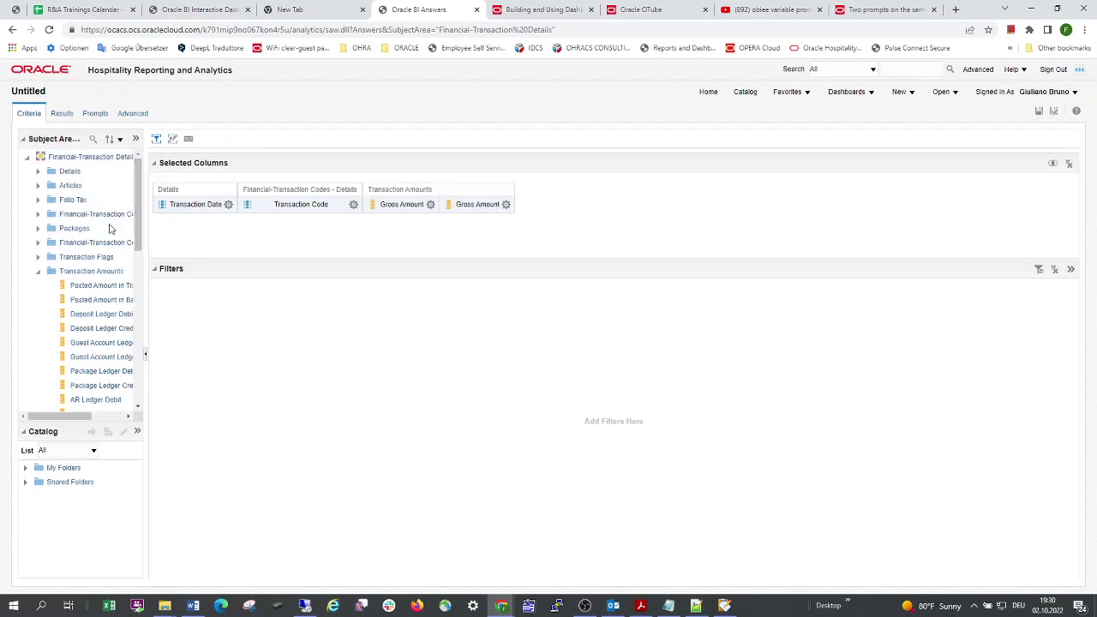
left_click(37, 273)
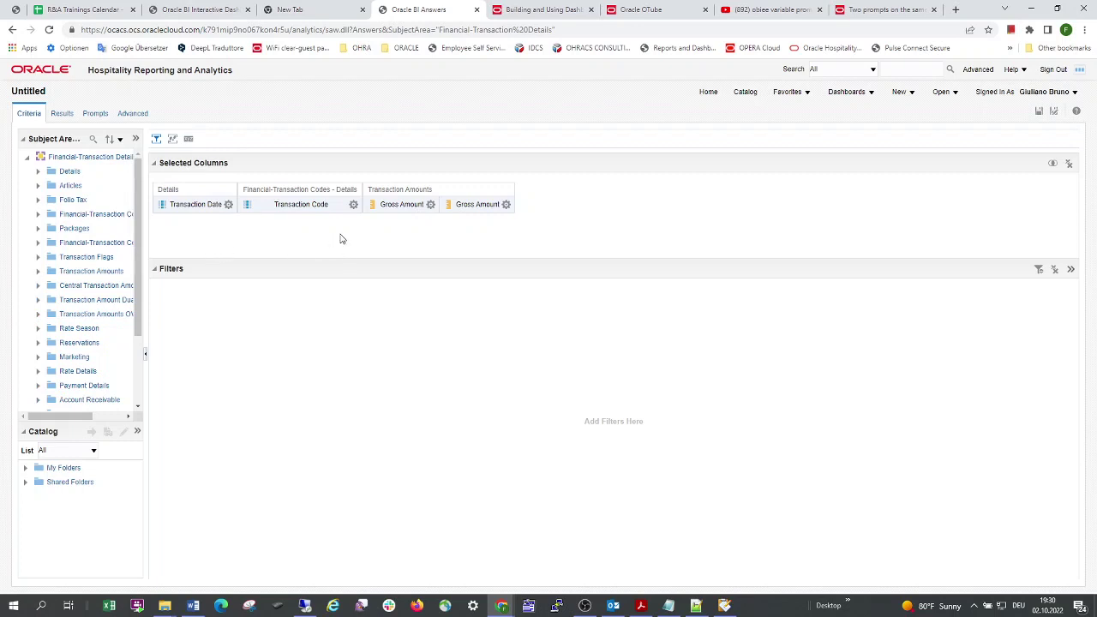
left_click(430, 205)
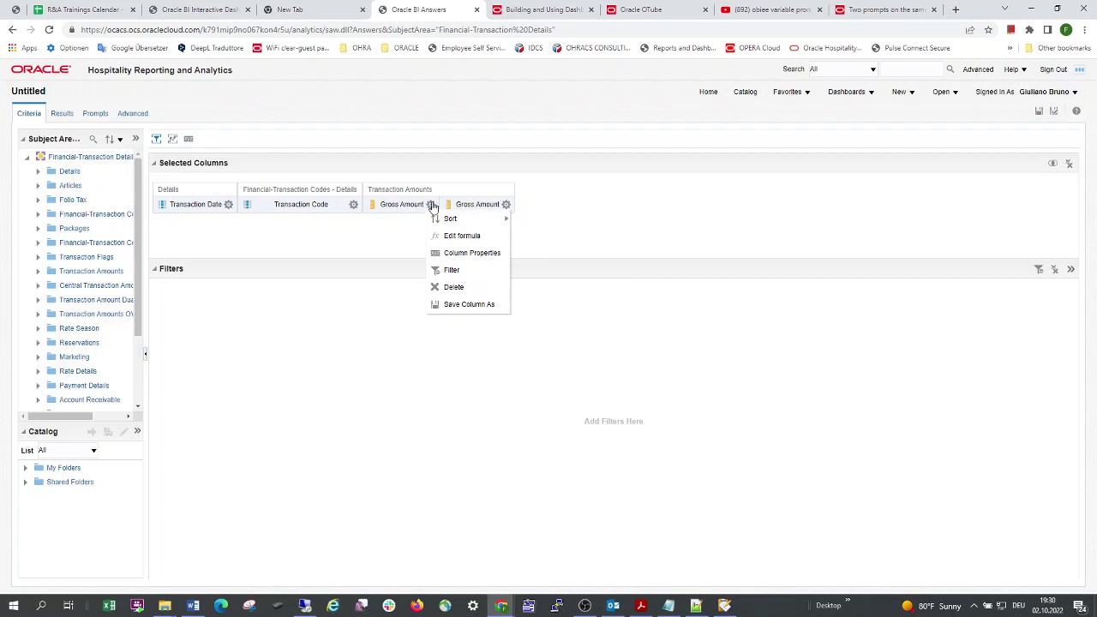
mouse_move(450, 228)
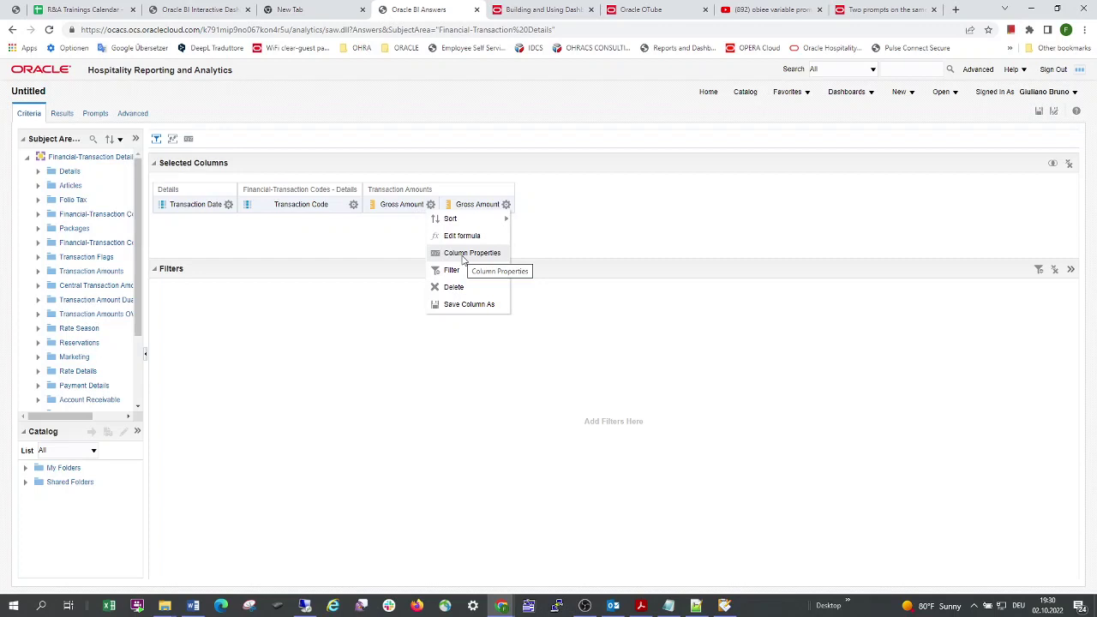
left_click(506, 204)
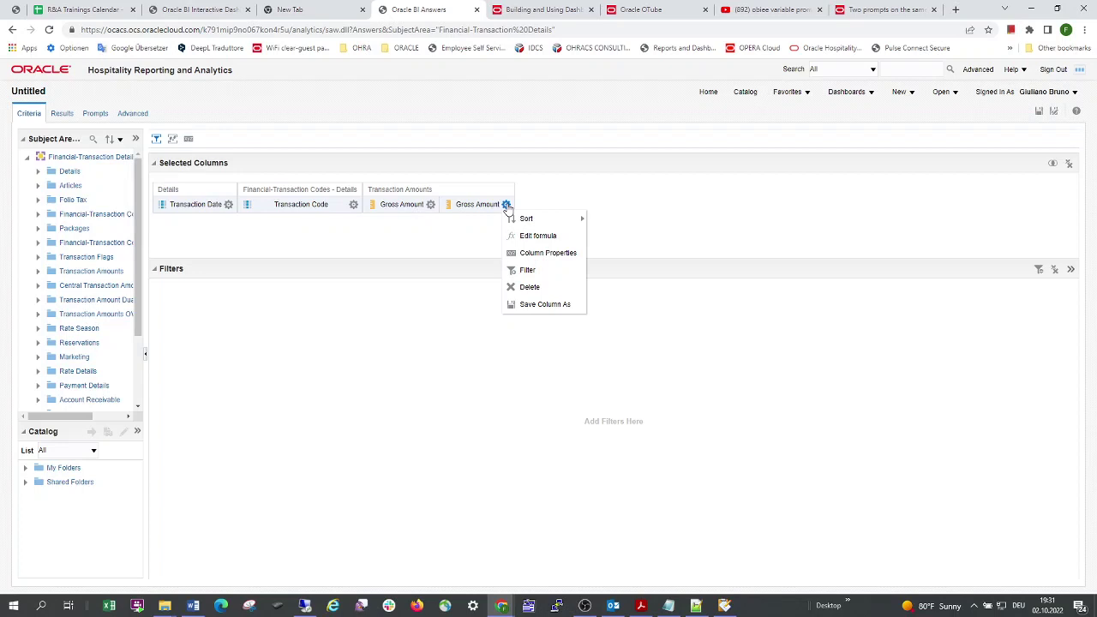
- Edit the first Gross Amount column's formula and start inserting a filter on the Transaction Code field
left_click(431, 205)
left_click(456, 235)
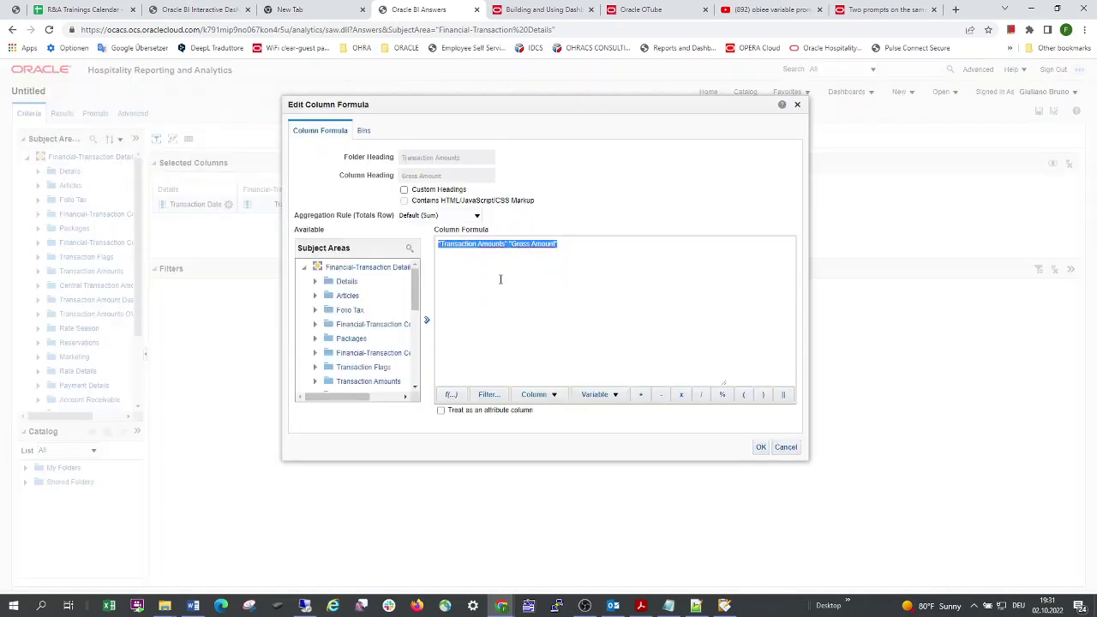
left_click(488, 395)
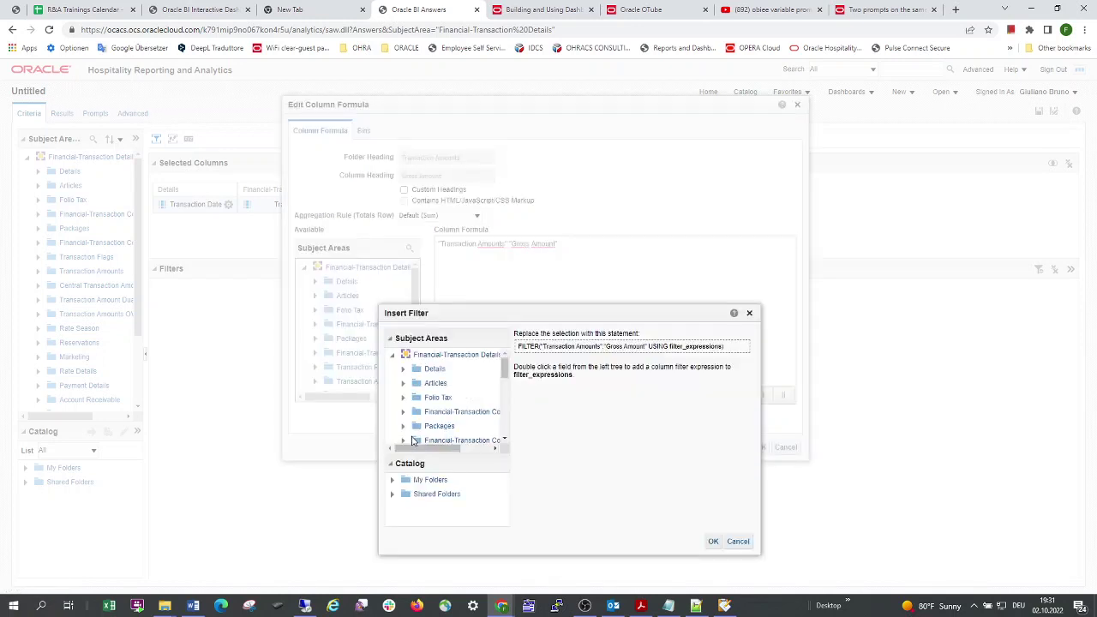
scroll(433, 441, "down", 1)
left_click(403, 426)
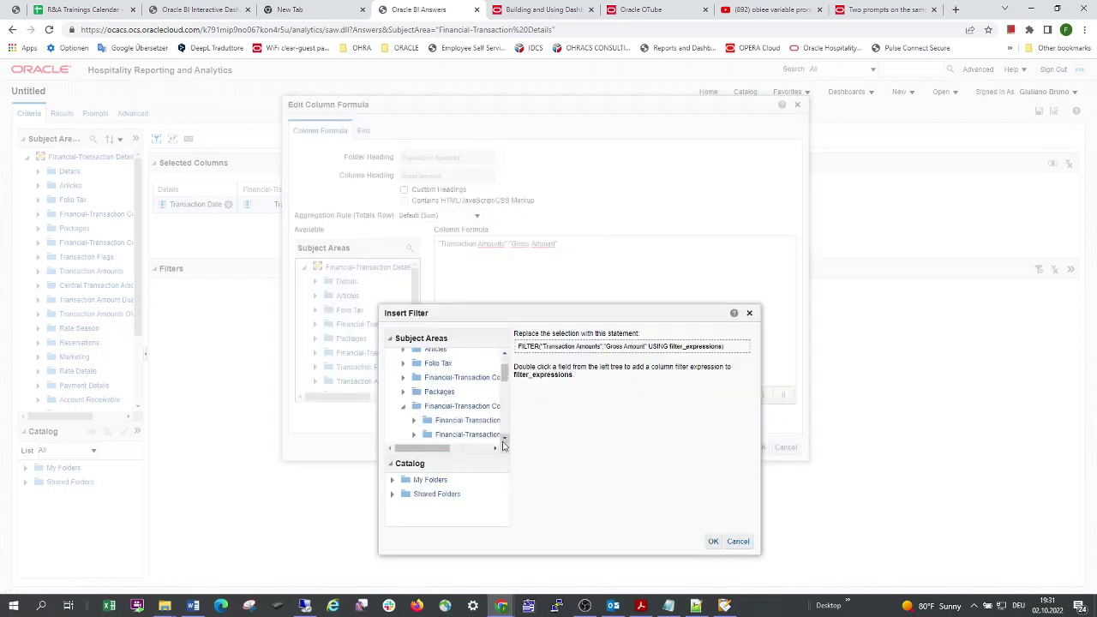
scroll(411, 394, "down", 2)
left_click(414, 387)
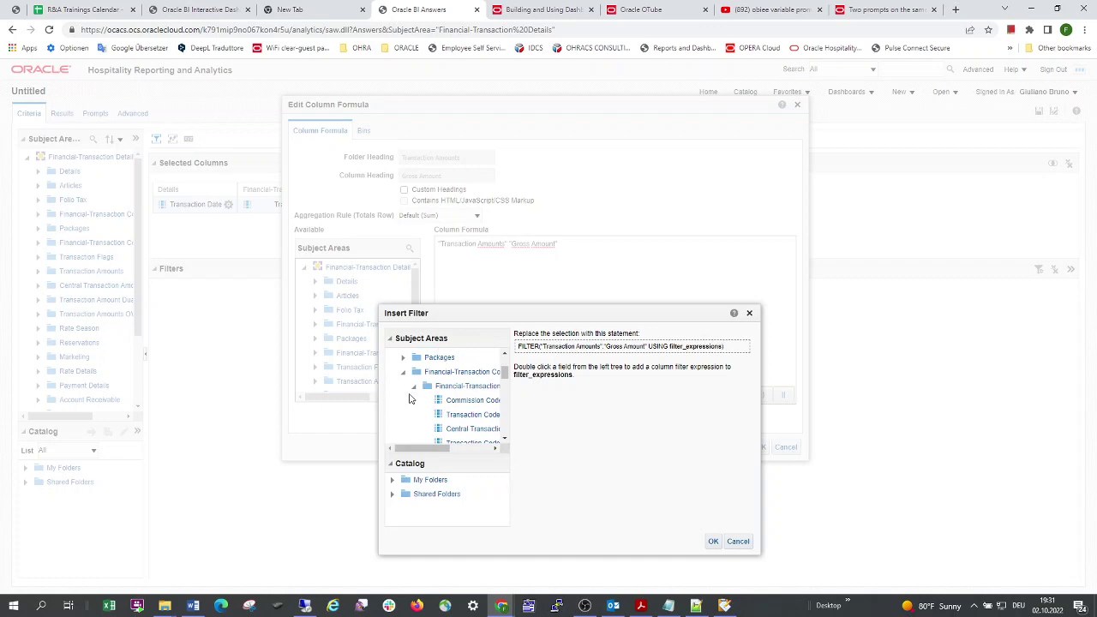
left_click(466, 415)
double_click(466, 416)
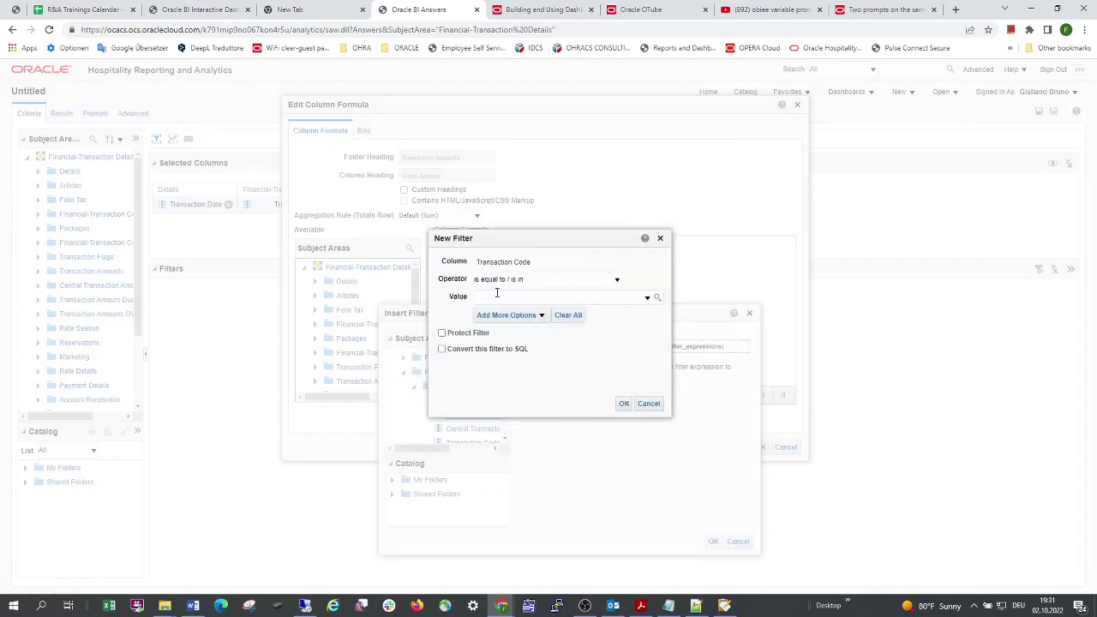
- Set the Transaction Code filter to the presentation variable LOGIS with default 1001 and insert it into the formula
left_click(514, 315)
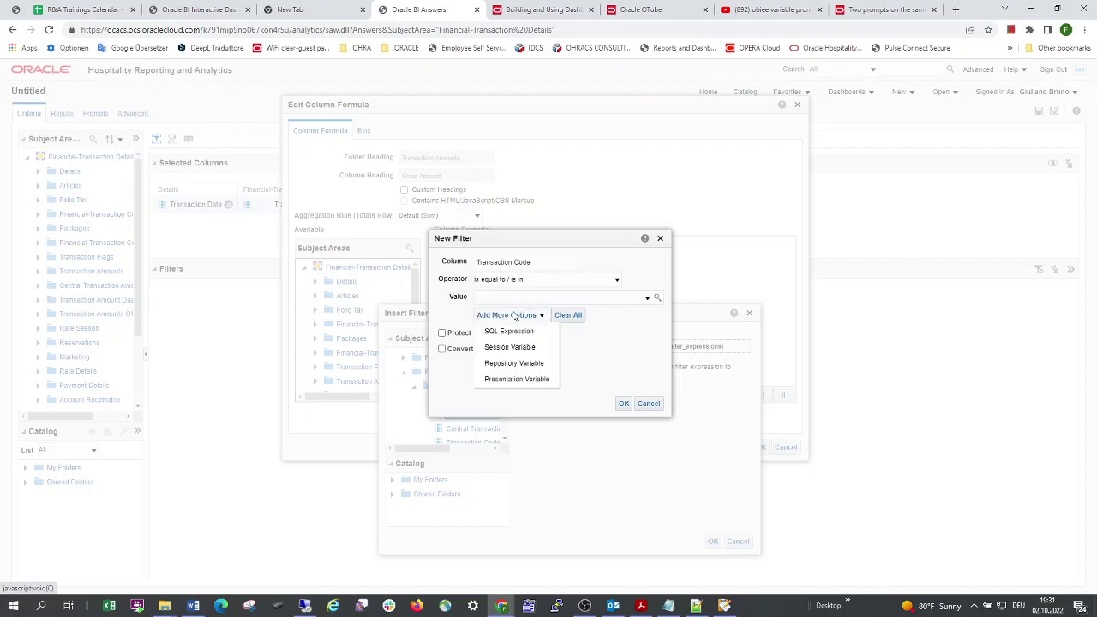
left_click(520, 379)
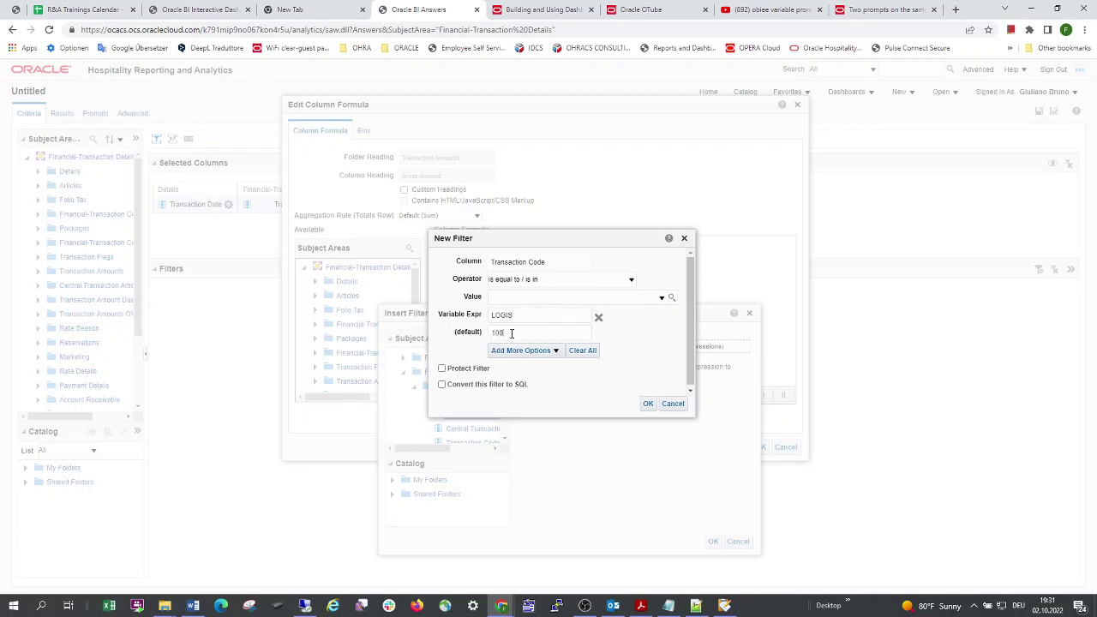
left_click(648, 403)
left_click(713, 541)
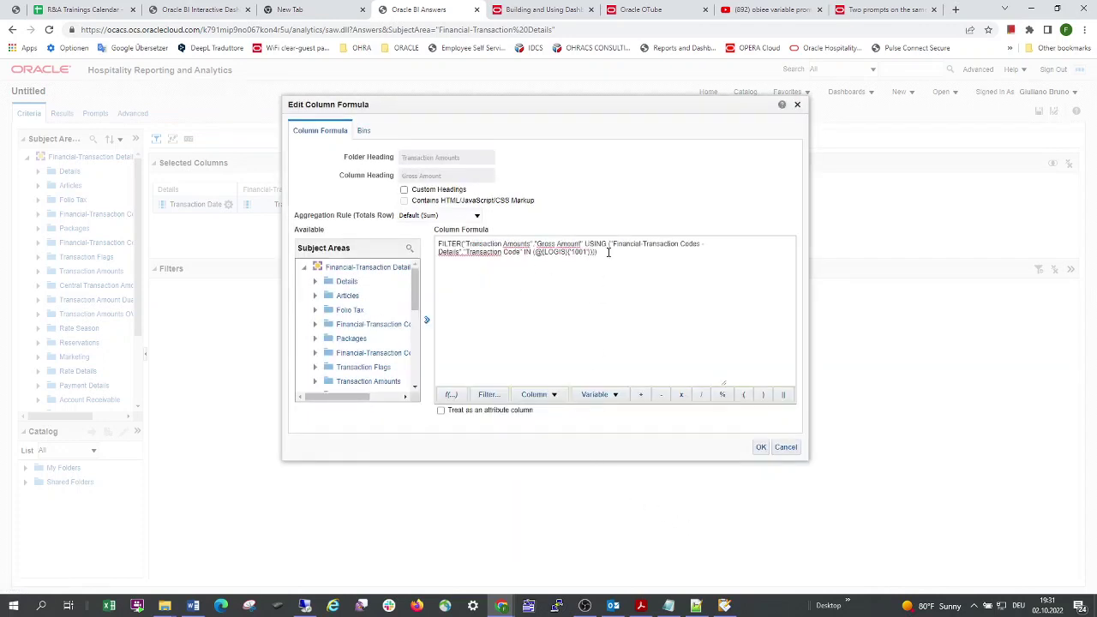
left_click_drag(609, 252, 426, 249)
left_click(578, 252)
left_click_drag(573, 252, 587, 252)
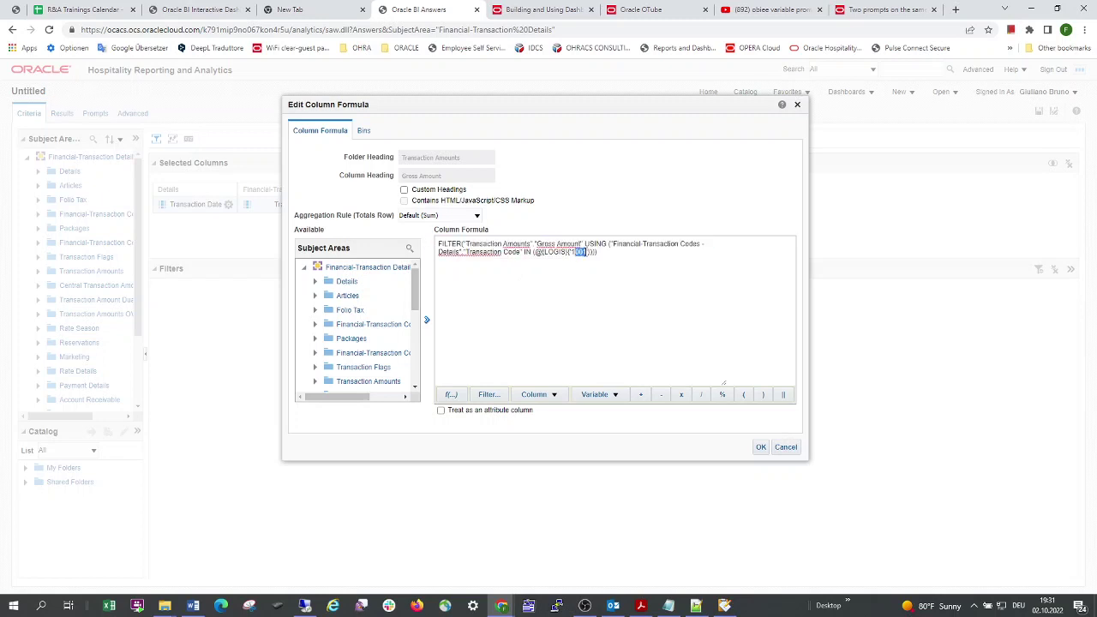
left_click(617, 258)
- Enable custom headings for the filtered column, set its column heading to Accomodation, and apply the formula
left_click(404, 189)
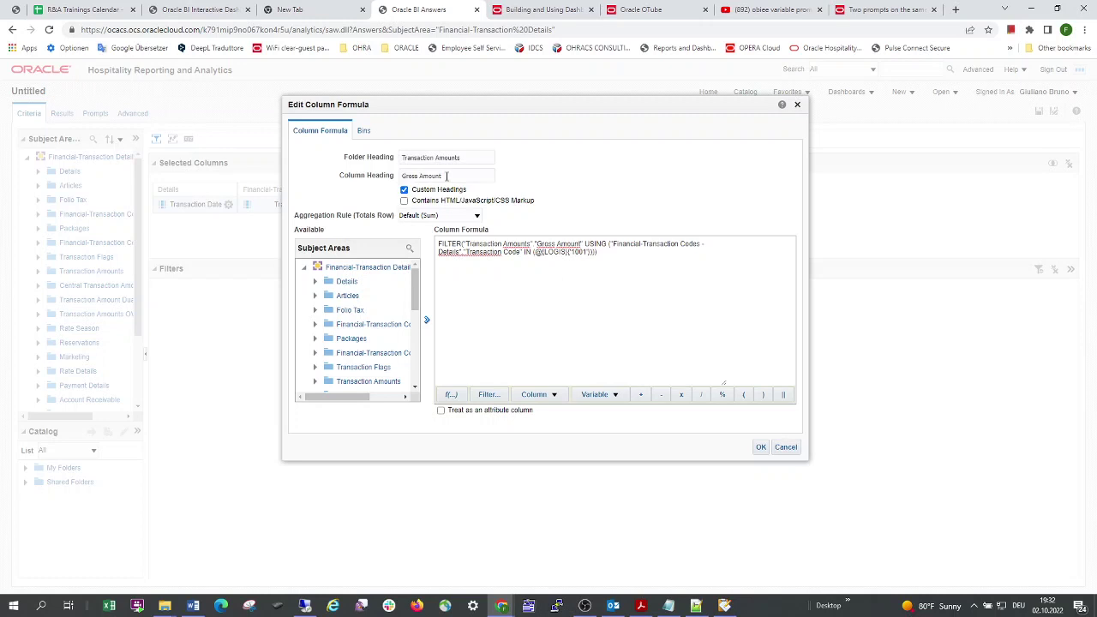
left_click_drag(442, 176, 384, 172)
type("Acco")
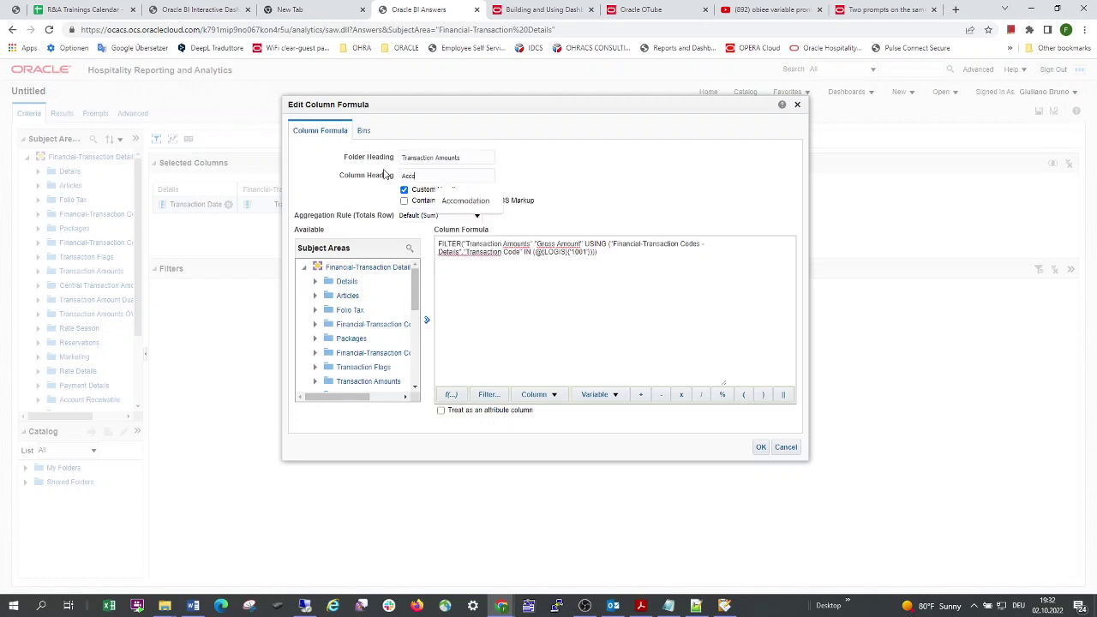
type("modation")
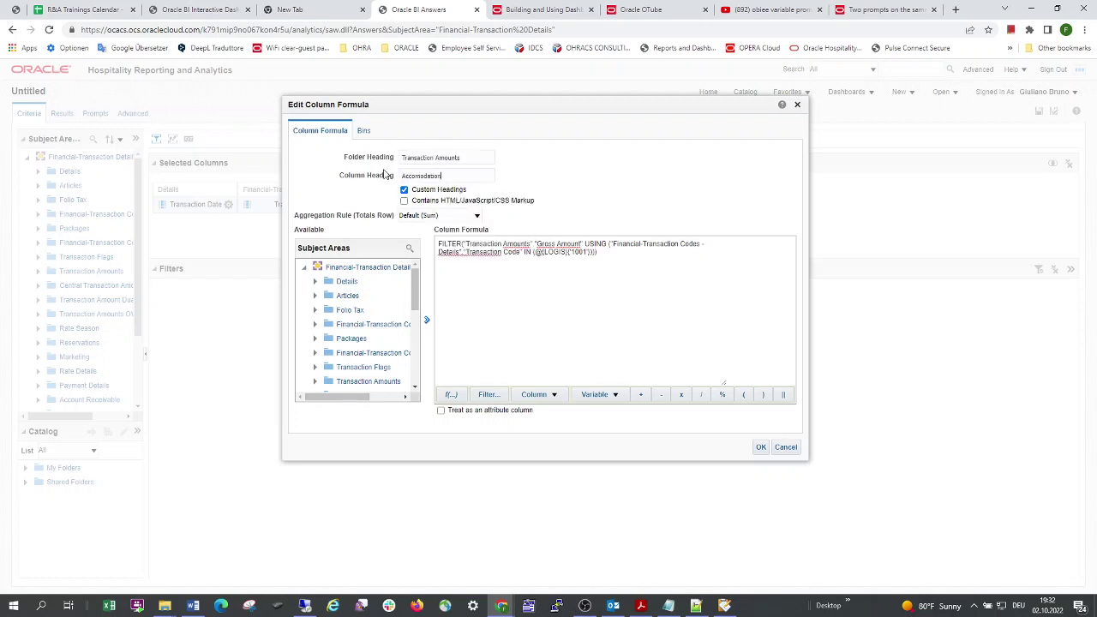
left_click(761, 449)
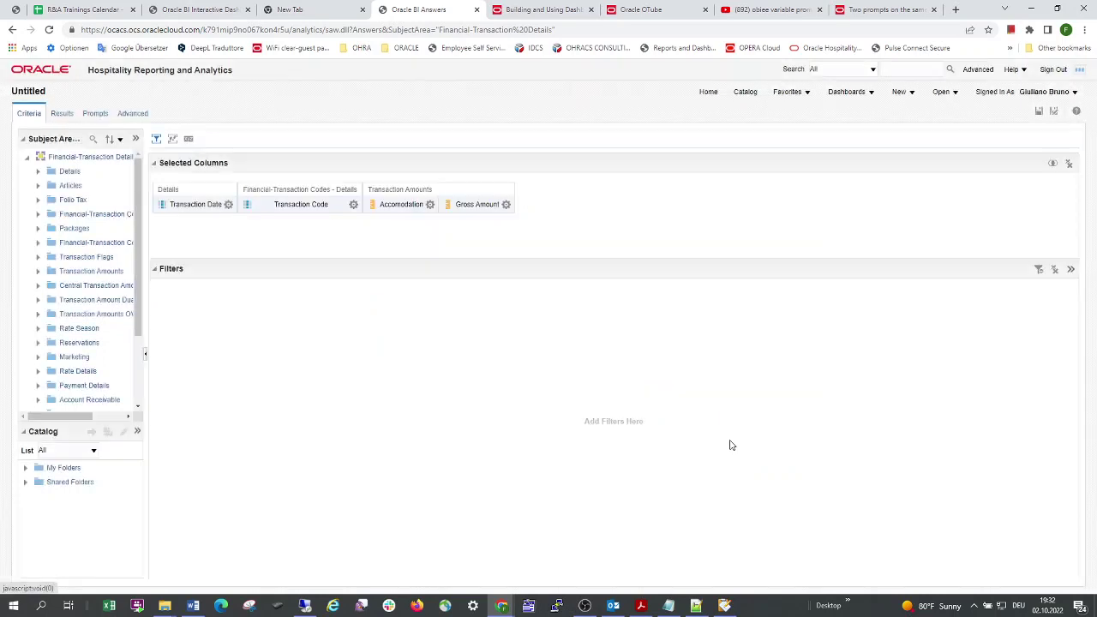
- Copy the complete filter formula of the Accomodation column
left_click(505, 205)
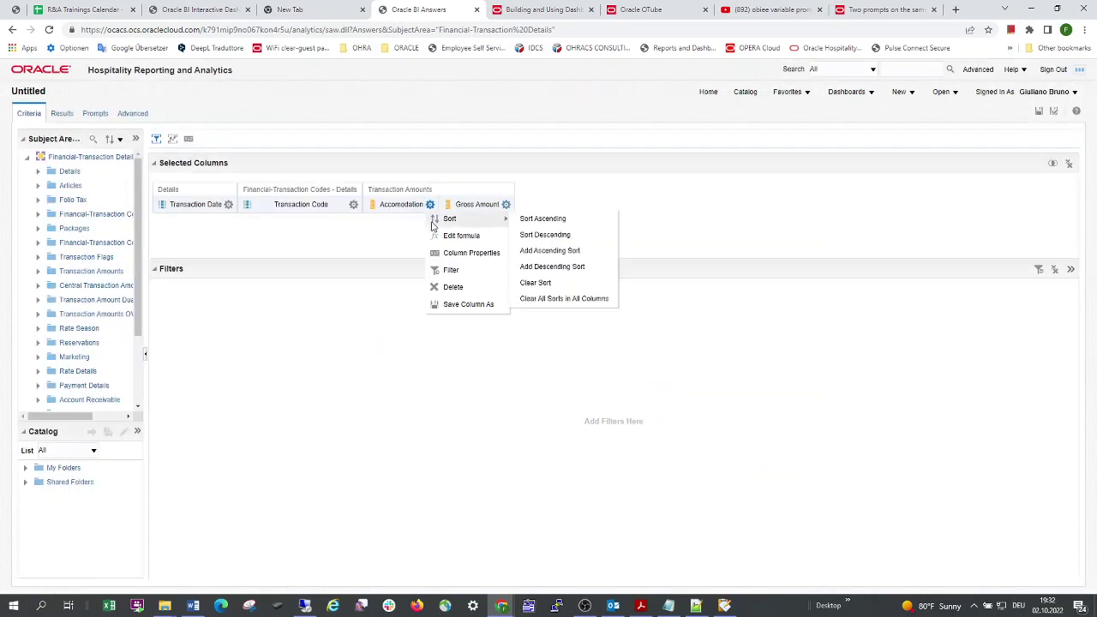
left_click(538, 236)
left_click(614, 259)
key("ctrl+a")
key("ctrl+c")
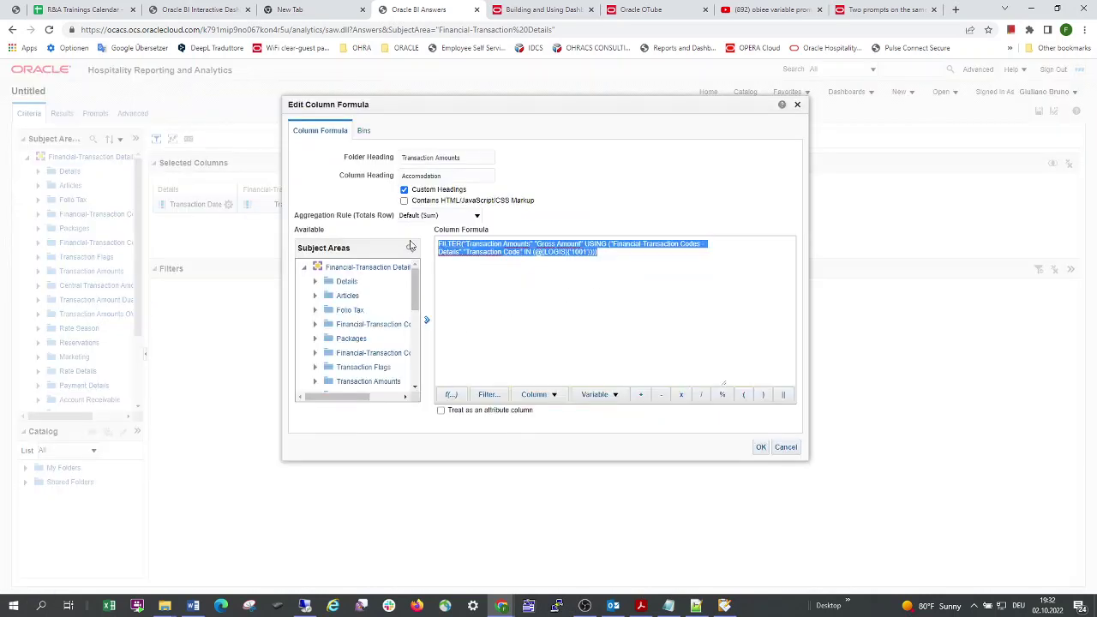
left_click(760, 448)
- Replace the remaining Gross Amount column's formula with the copied filter formula
left_click(506, 205)
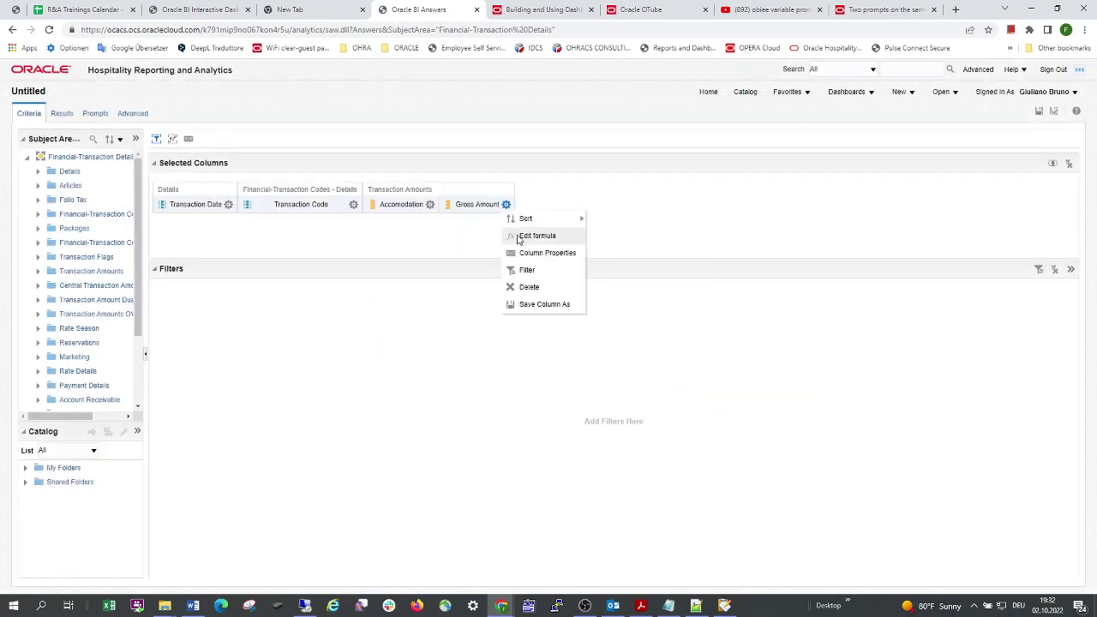
left_click(523, 237)
key("ctrl+v")
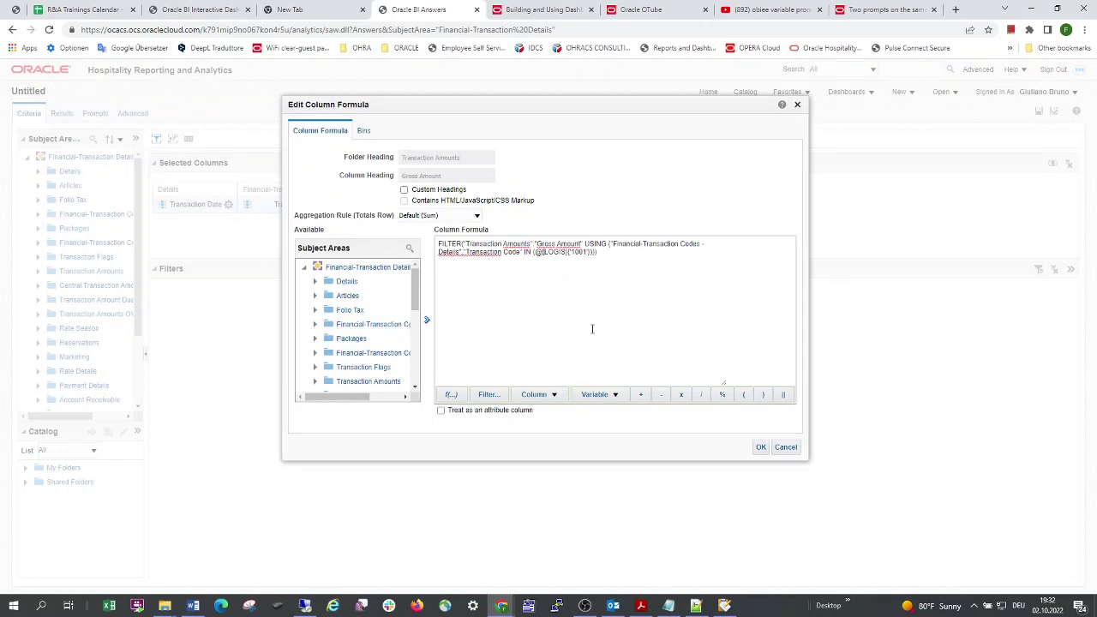
- Change the pasted filter formula to use the presentation variable FB with default 1002
type("FB")
key("BackSpace")
key("BackSpace")
type("2")
- Enable custom headings for the second filtered column, set its column heading to F&B, and apply the formula
left_click(403, 189)
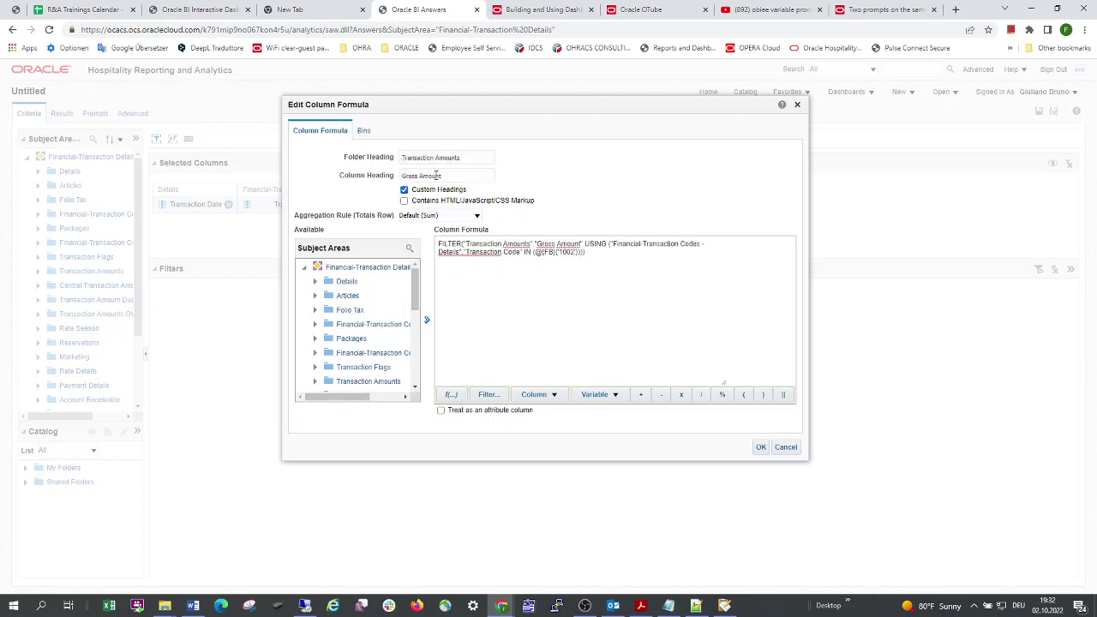
left_click_drag(443, 175, 351, 172)
type("F")
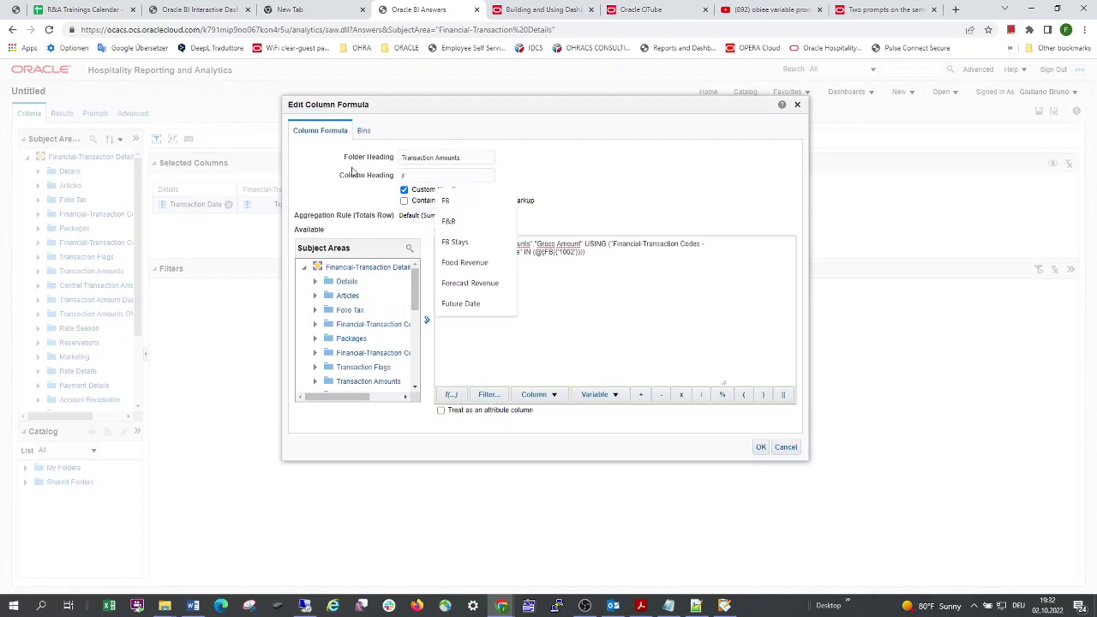
type("&B")
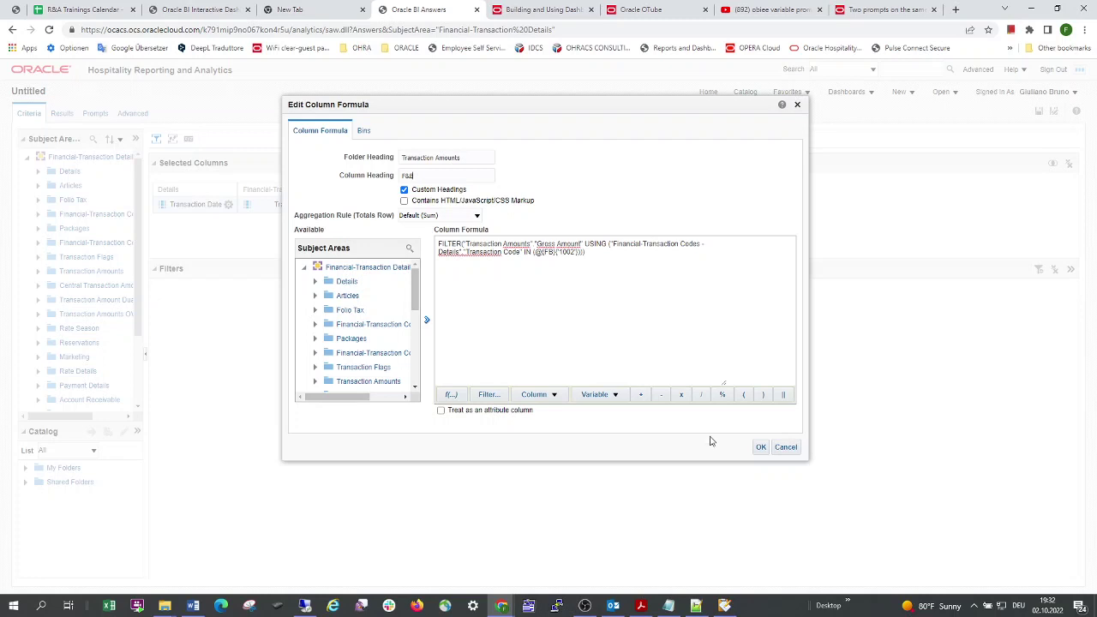
left_click(759, 447)
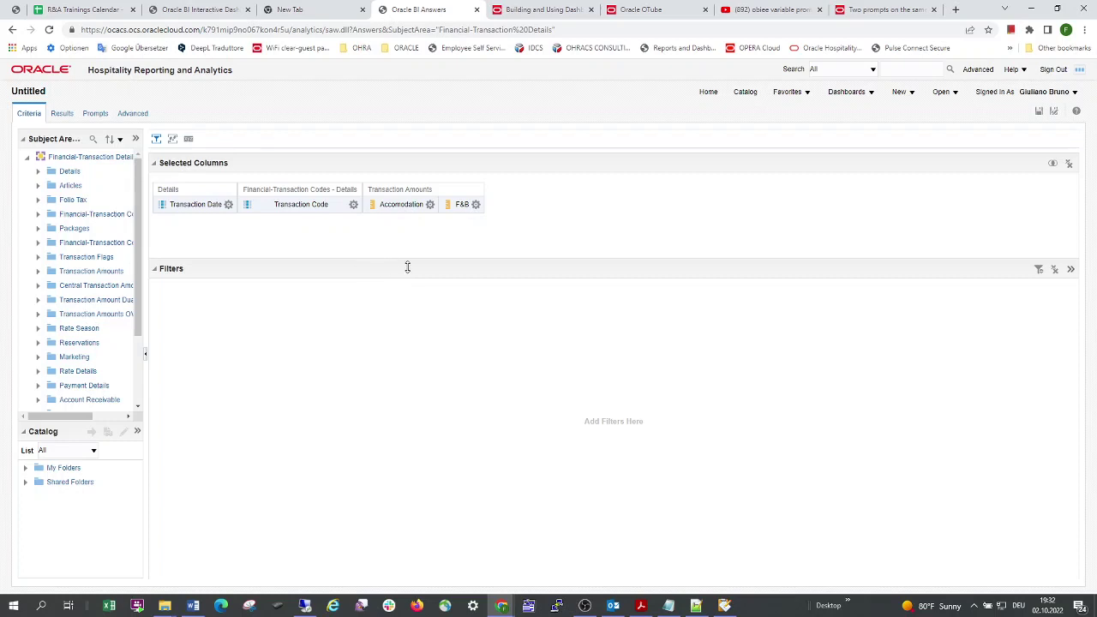
- Examine the analysis results and the issued SQL, focusing on the transaction code conditions in both FILTER expressions
left_click(61, 113)
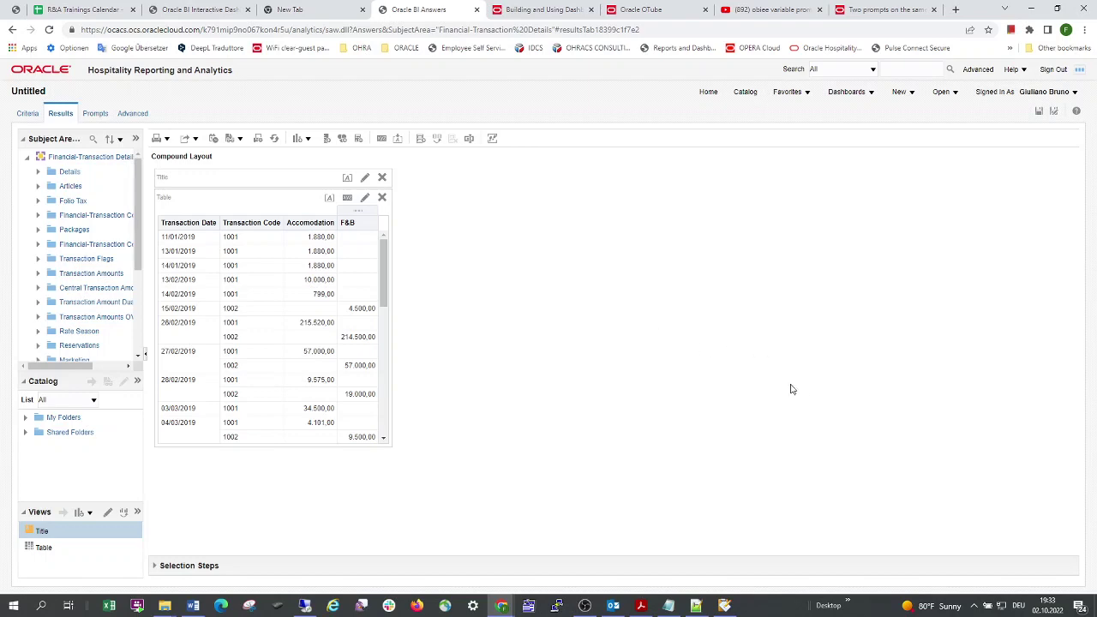
left_click(133, 113)
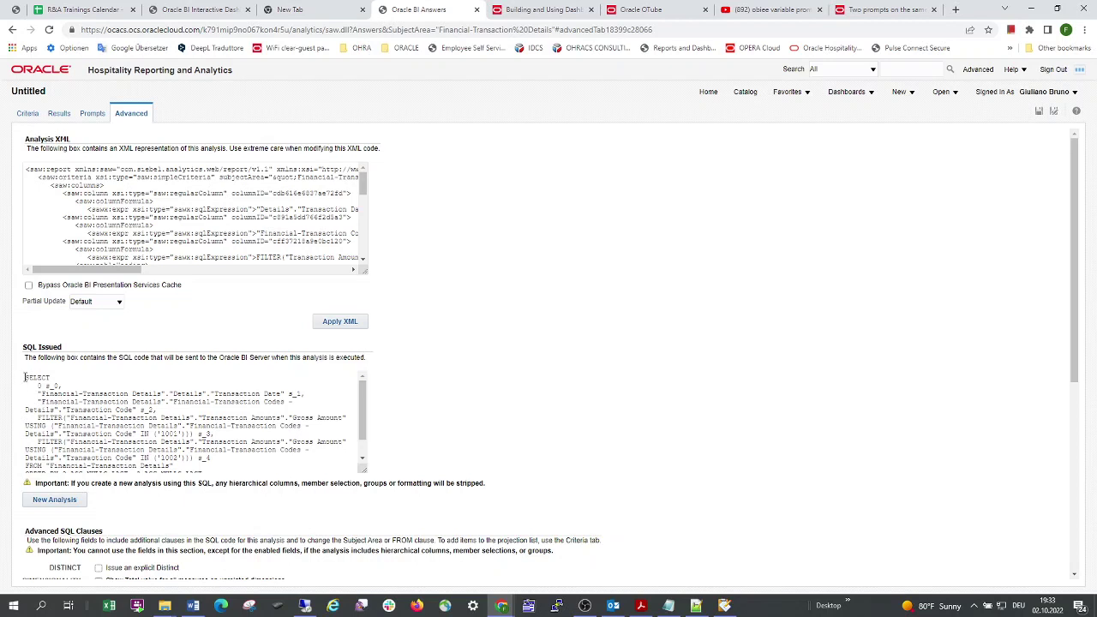
left_click_drag(25, 377, 217, 495)
left_click(162, 460)
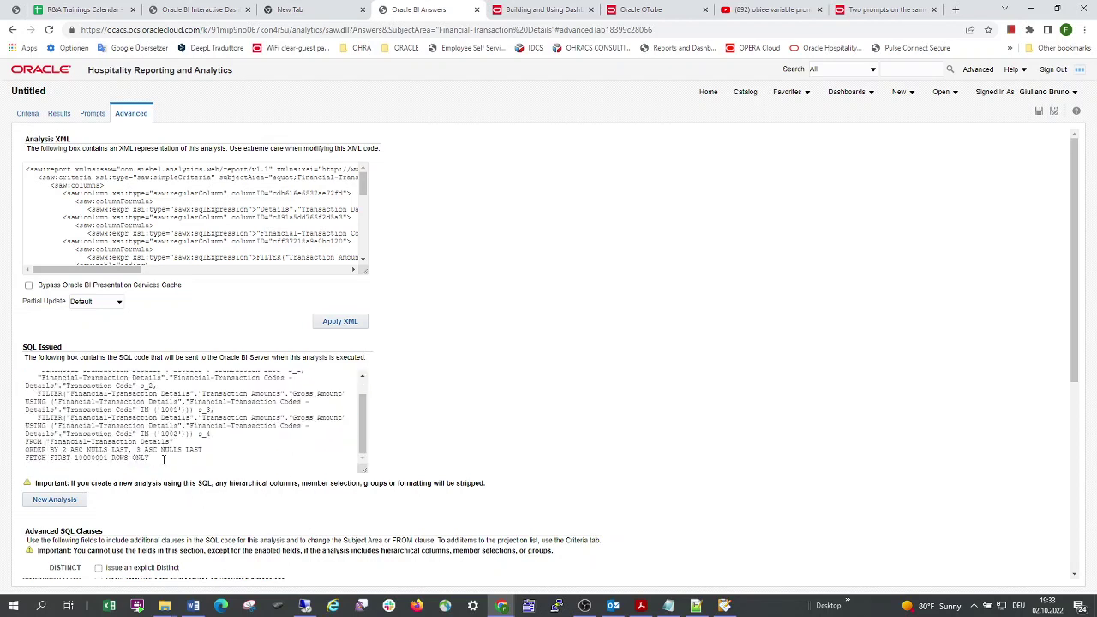
left_click_drag(149, 461, 2, 364)
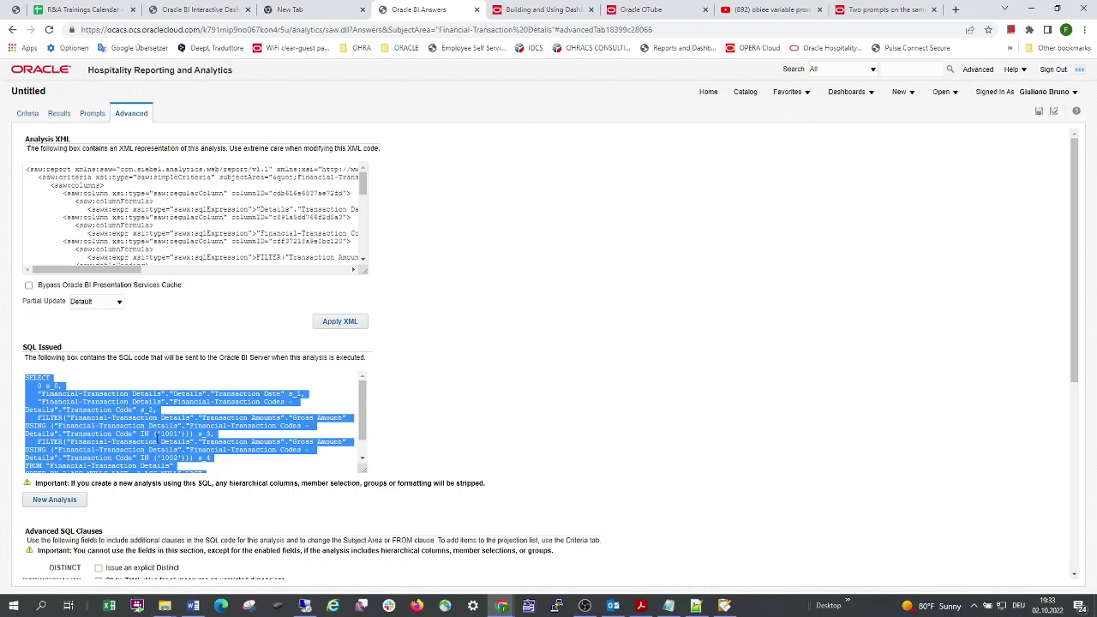
scroll(143, 449, "down", 1)
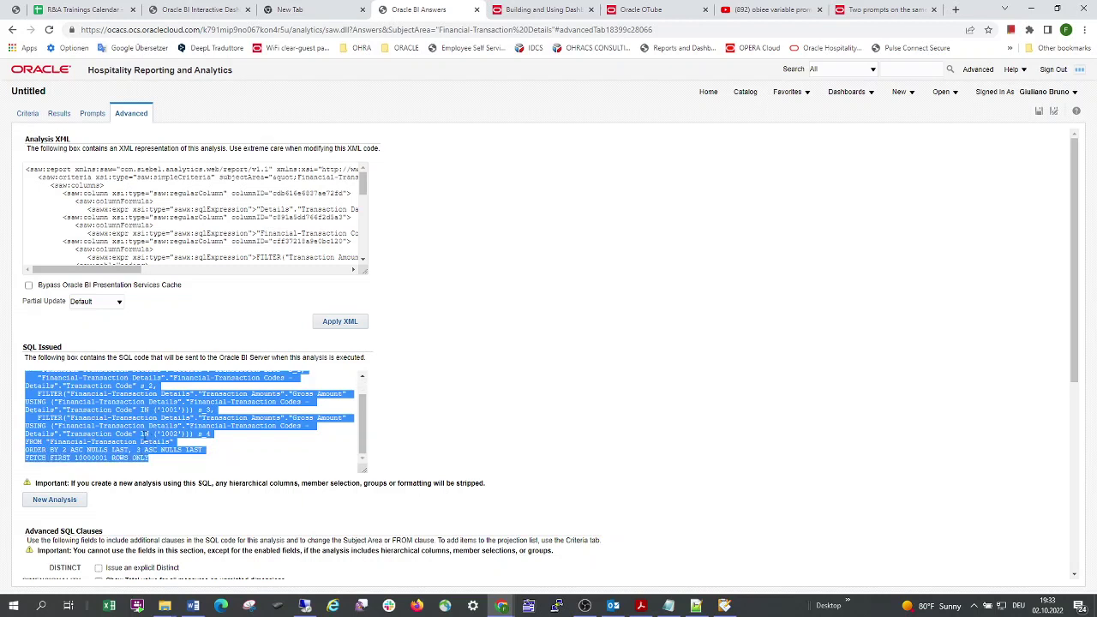
left_click(157, 427)
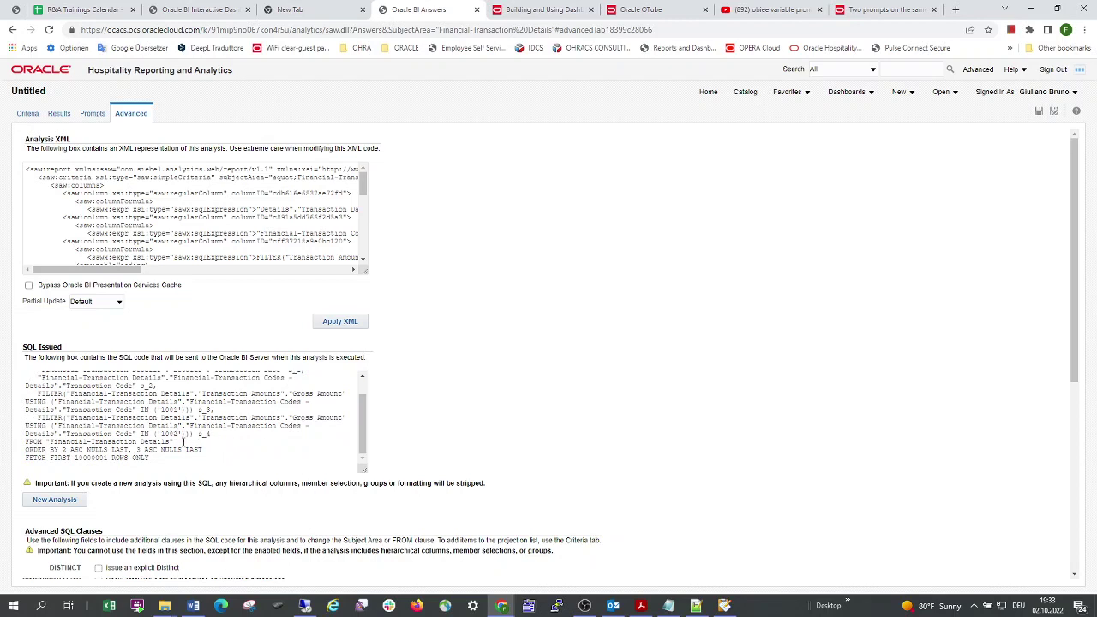
left_click_drag(157, 434, 179, 435)
- Save the analysis as Test1 in the Accor shared folder
left_click(27, 113)
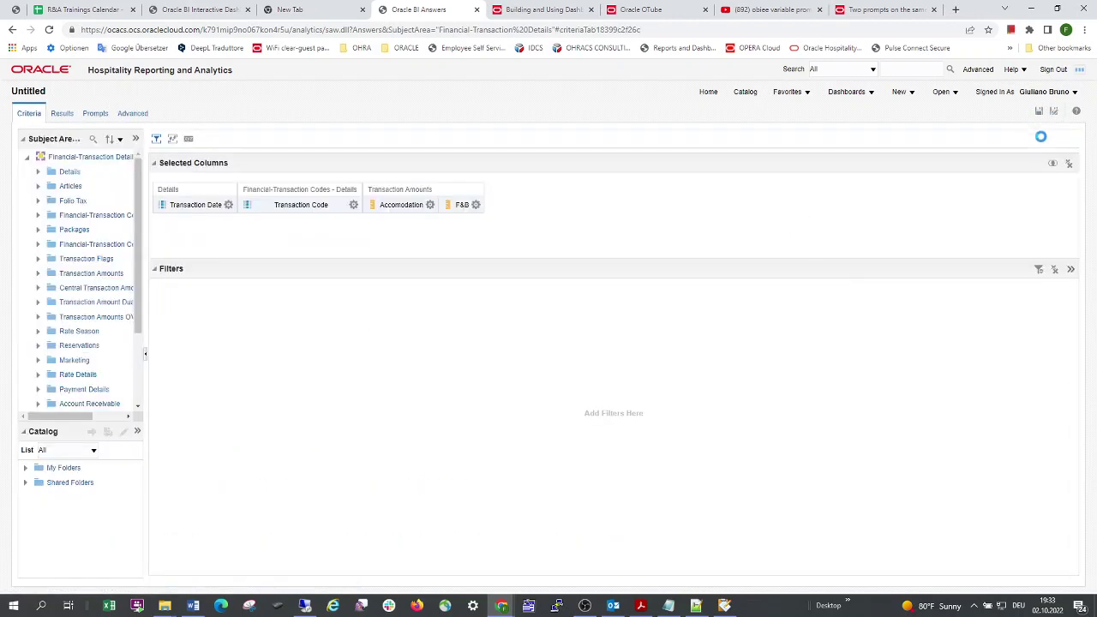
left_click(1038, 114)
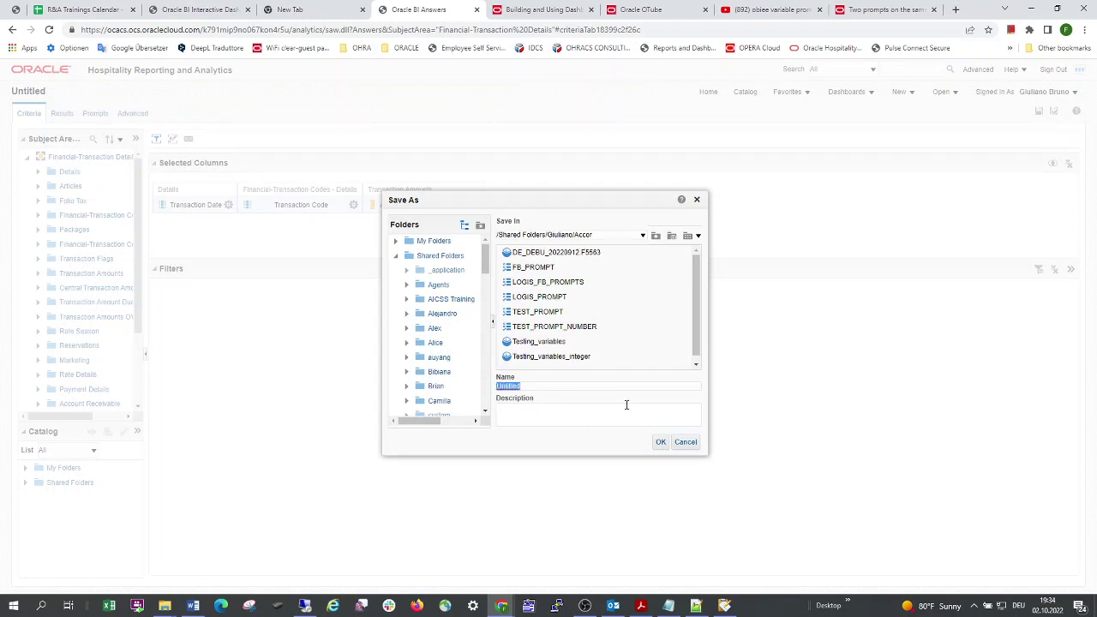
type("Test1")
left_click(661, 443)
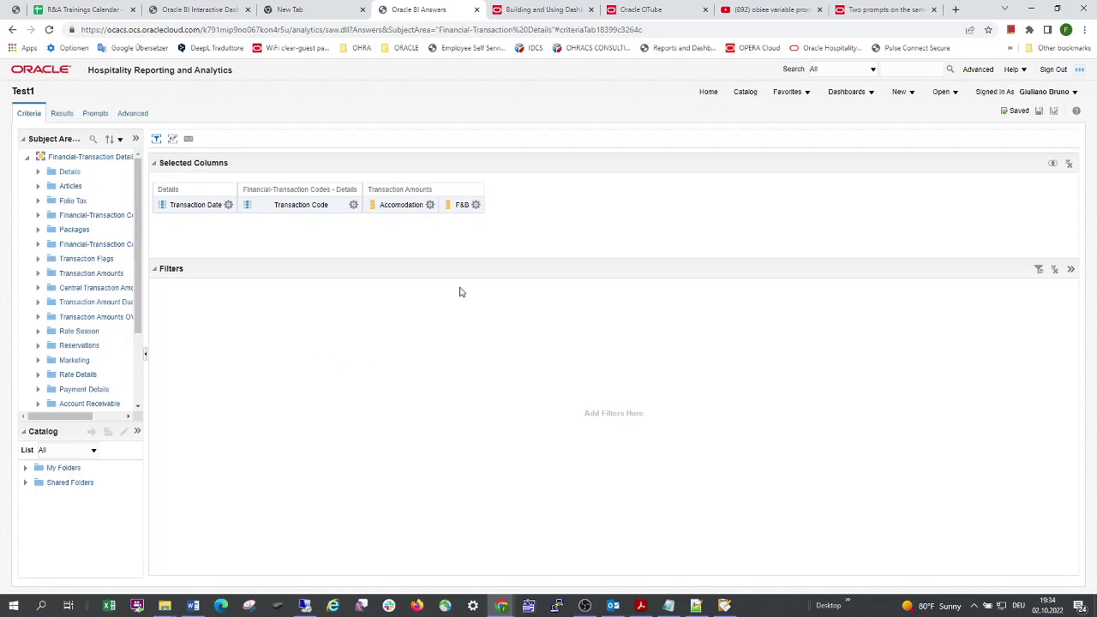
left_click(900, 91)
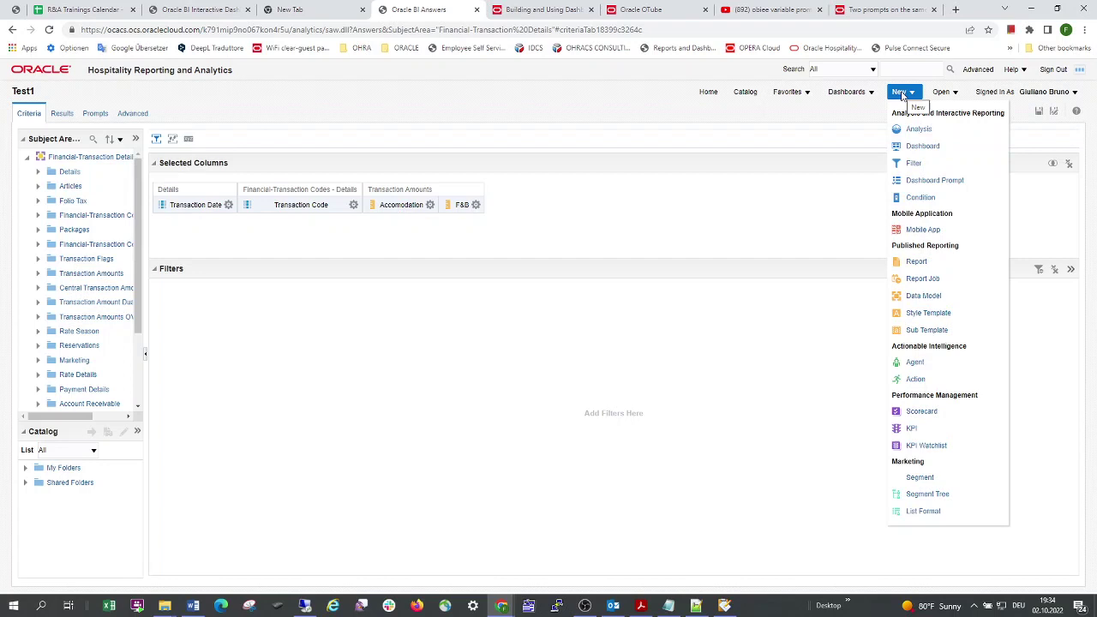
left_click(922, 148)
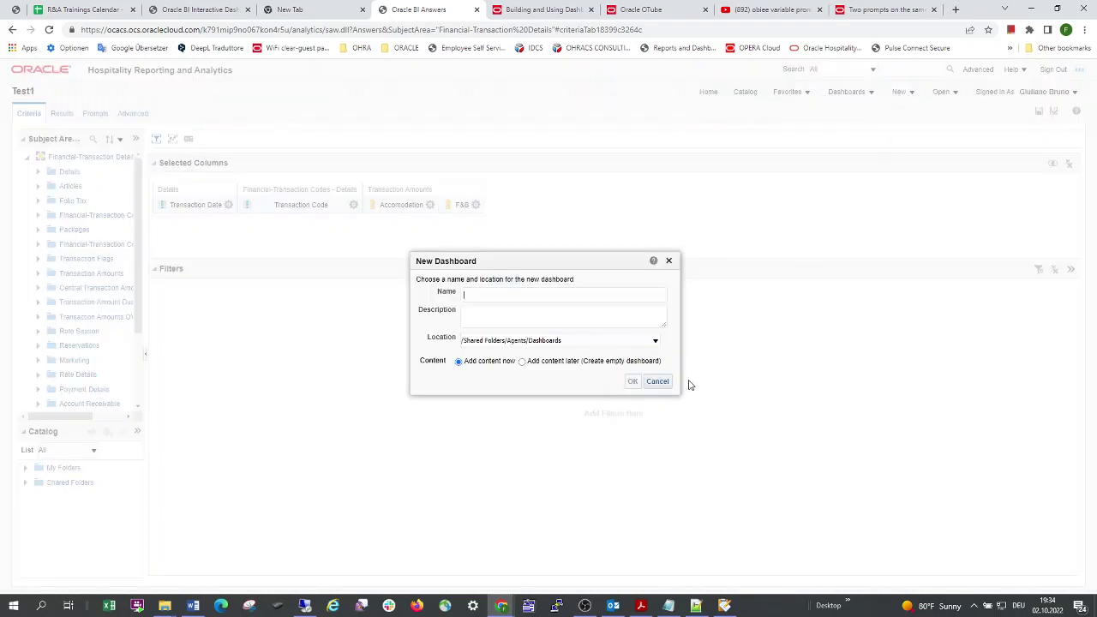
left_click(662, 387)
- Create a new dashboard prompt based on the Financial-Transaction Details subject area
left_click(901, 93)
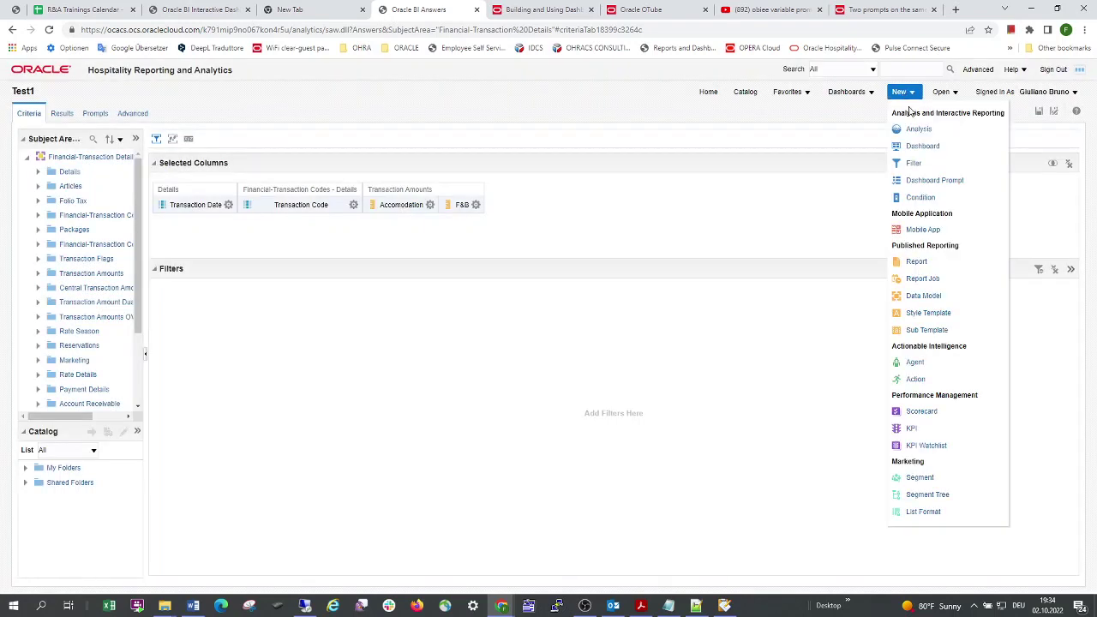
left_click(929, 181)
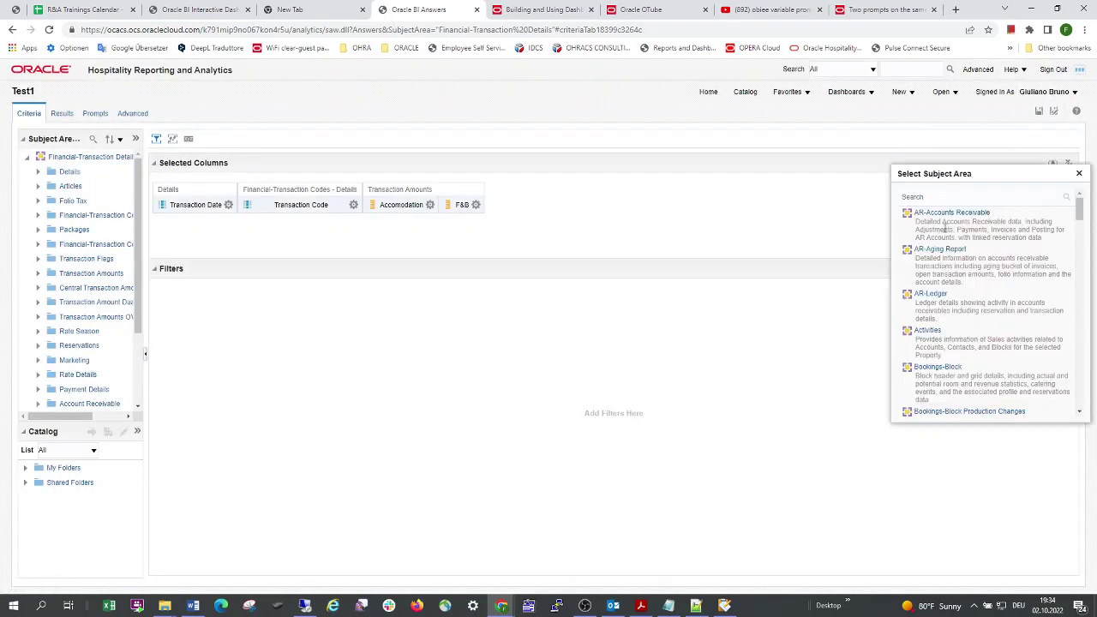
scroll(952, 274, "down", 2)
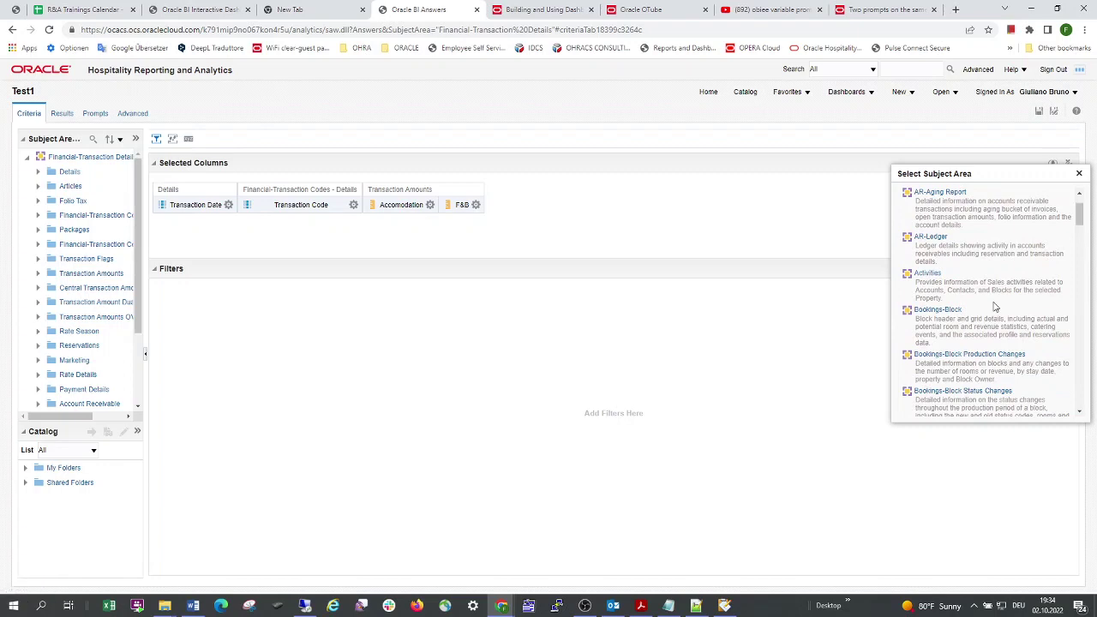
scroll(992, 307, "down", 12)
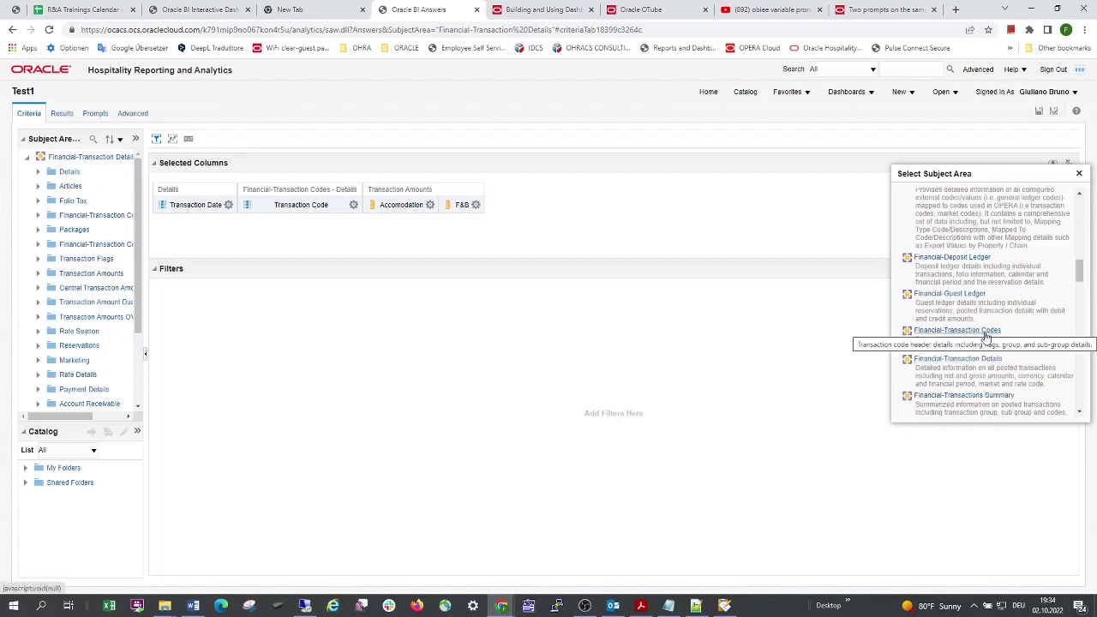
left_click(958, 359)
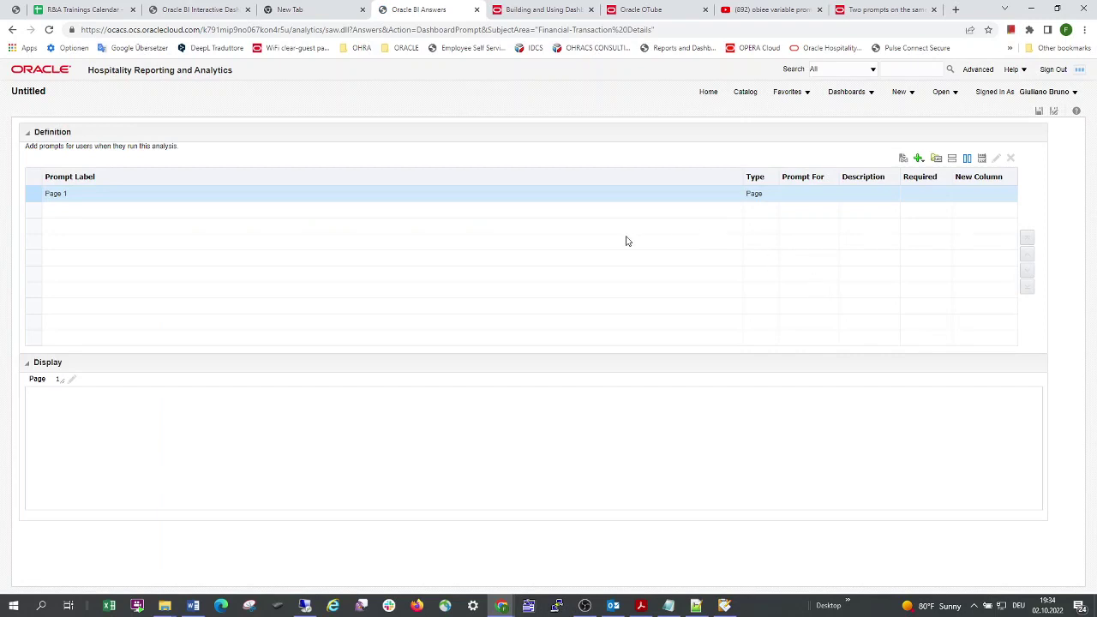
- Add a column prompt for Transaction Code from the Financial-Transaction Codes - Details folder
left_click(922, 159)
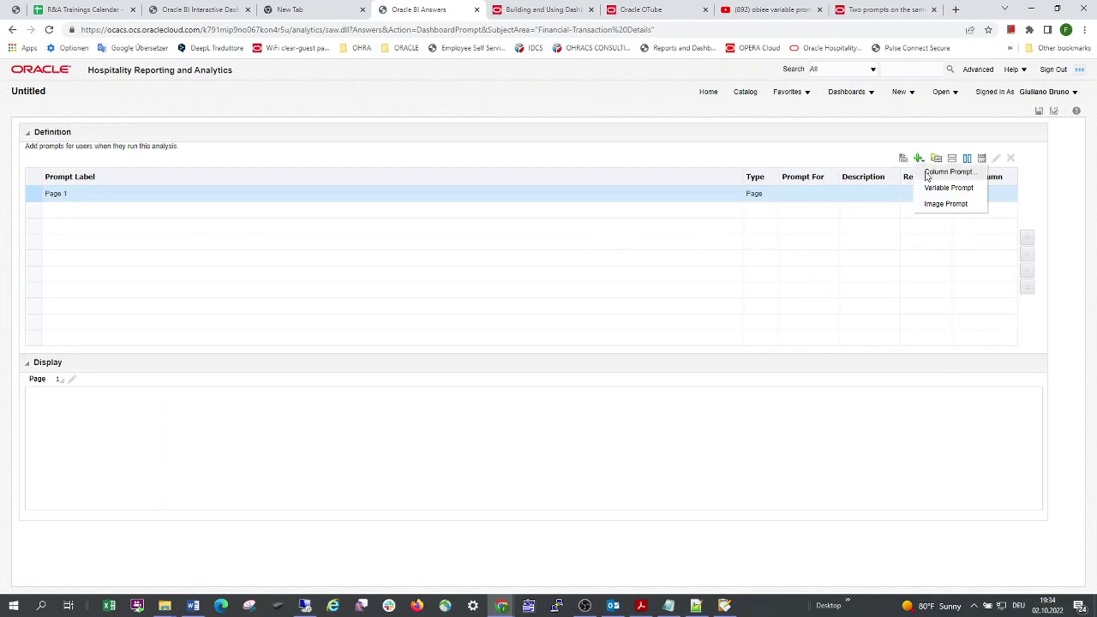
left_click(926, 175)
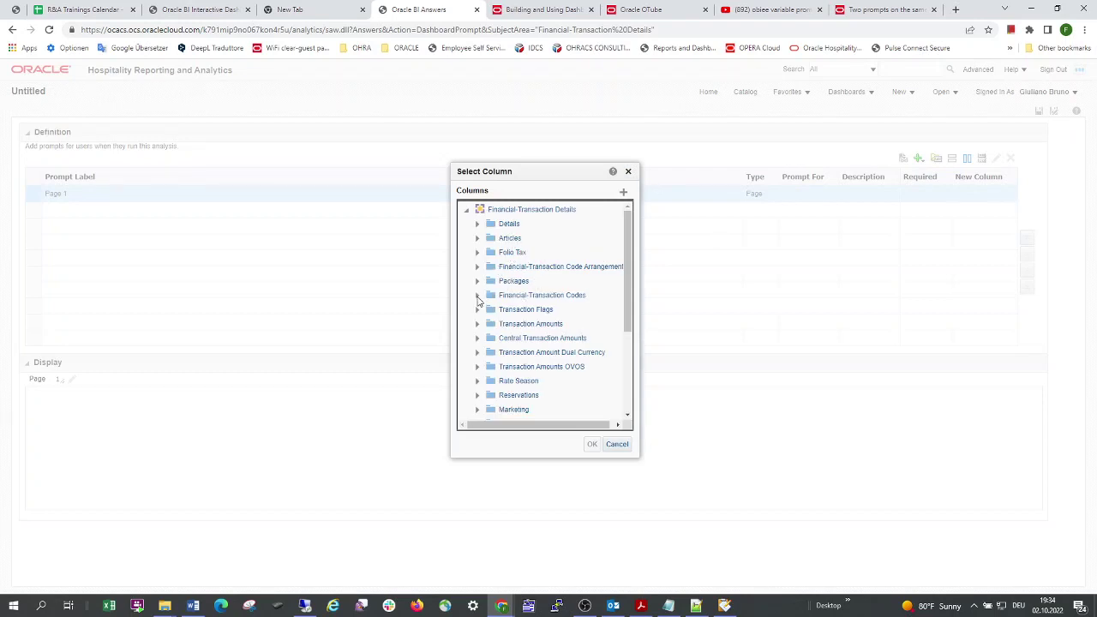
left_click(478, 294)
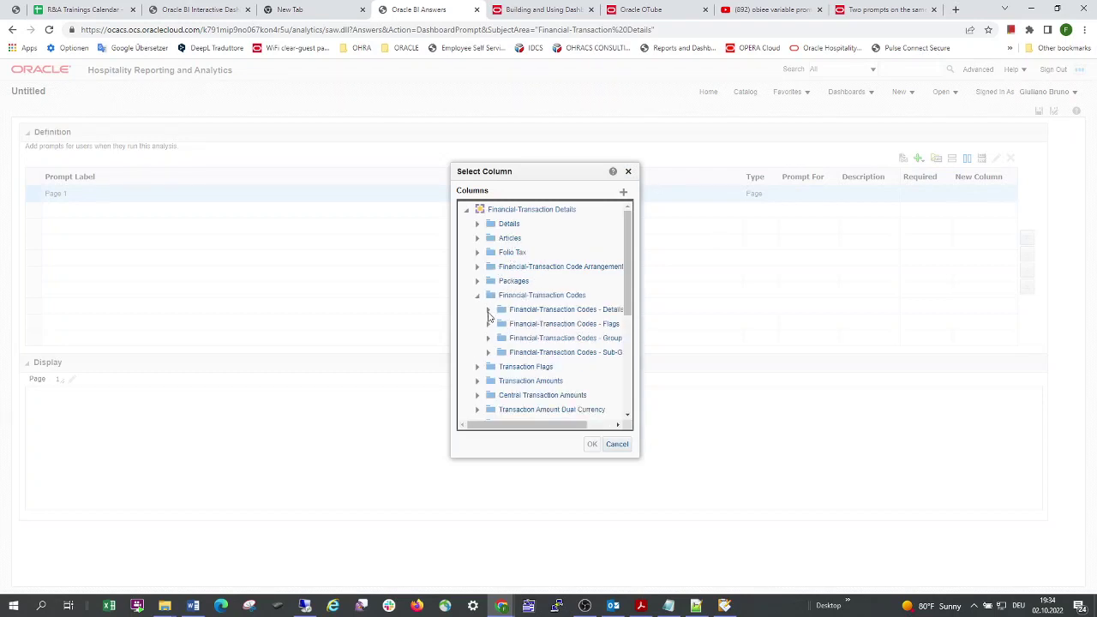
left_click(487, 310)
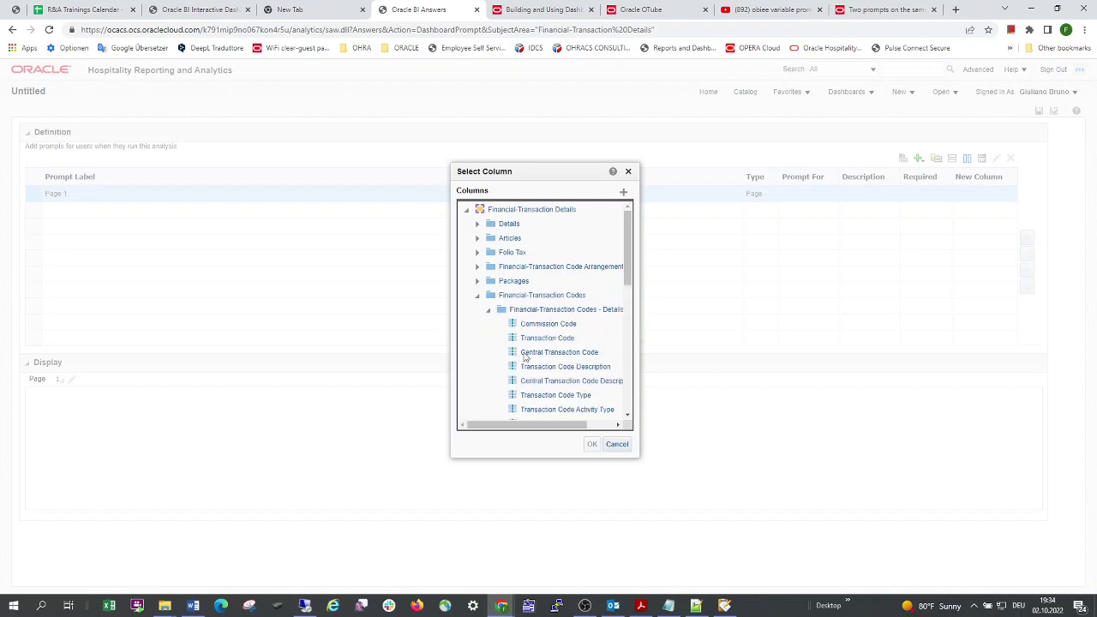
left_click(542, 341)
left_click(591, 444)
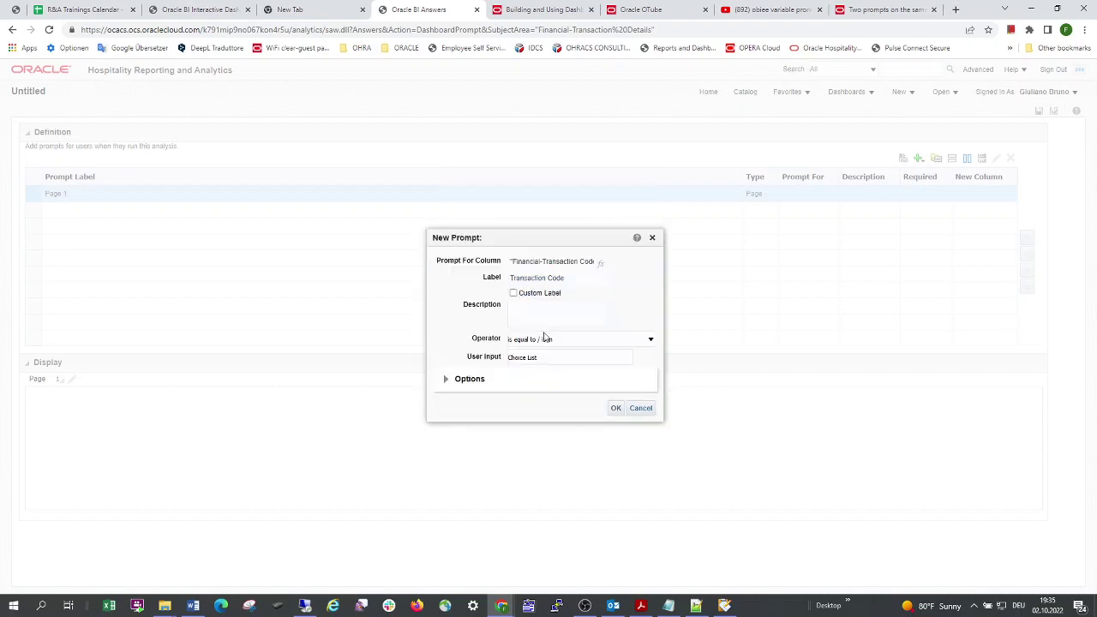
- Make the Transaction Code prompt set the presentation variable LOGIS and confirm the new prompt
left_click(446, 379)
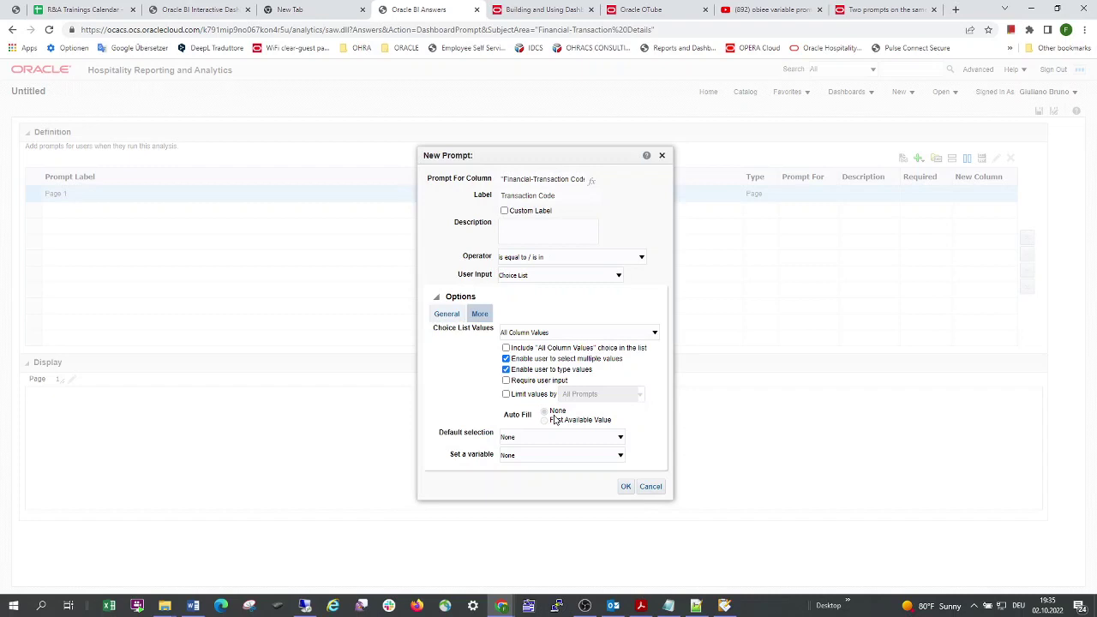
left_click(525, 455)
left_click(538, 476)
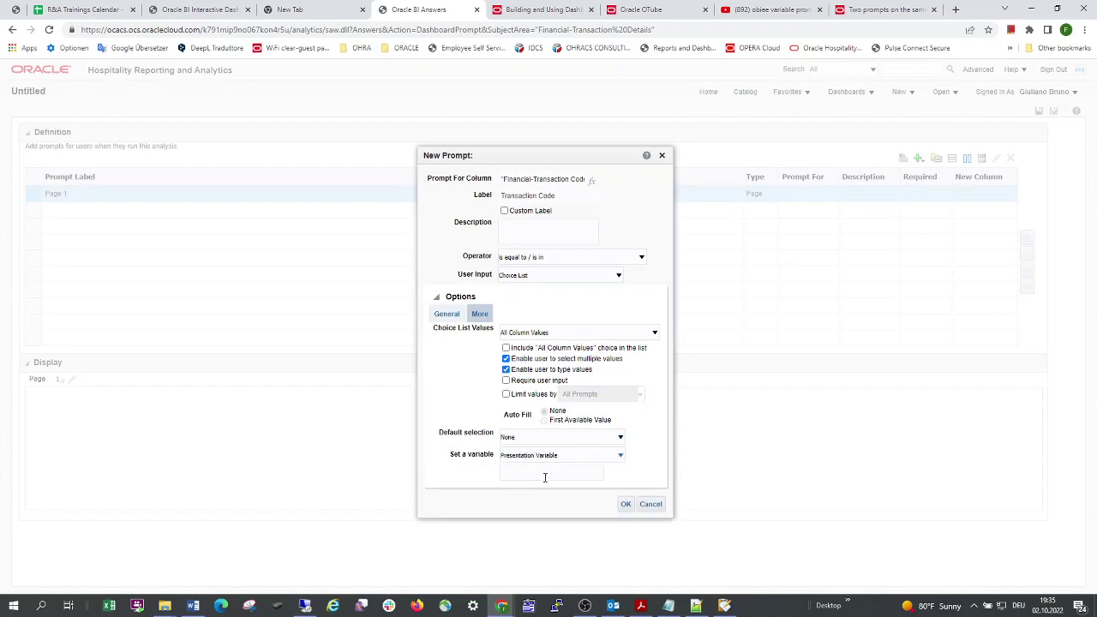
left_click(542, 472)
type("LC")
type("GIS")
left_click(626, 504)
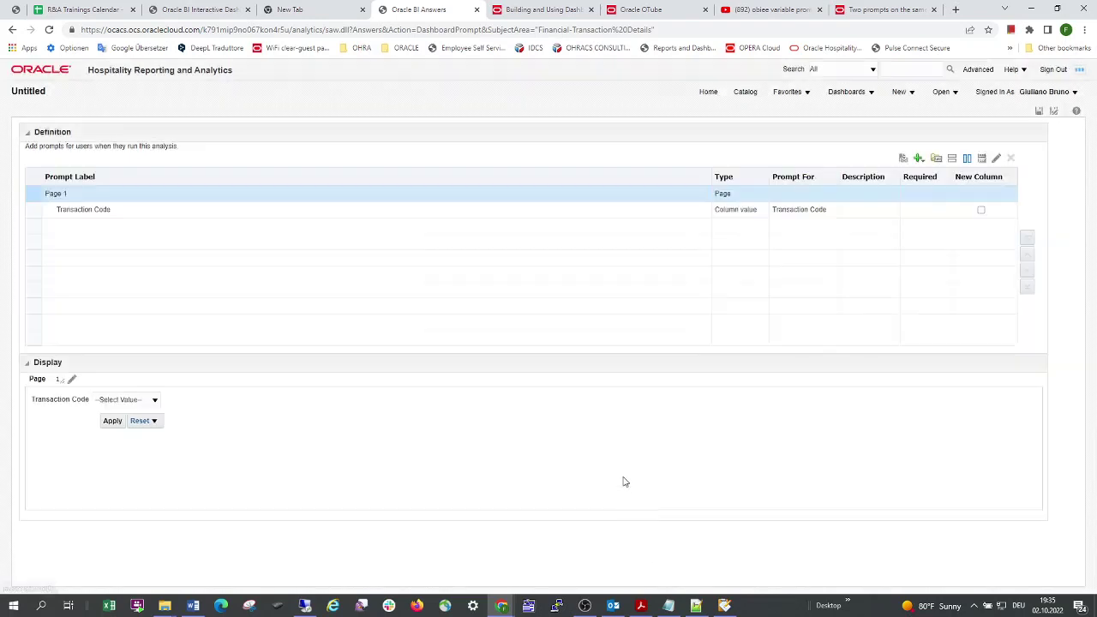
- Reopen the Transaction Code prompt to review its column reference and variable settings, leaving without changes
left_click(758, 209)
left_click(996, 158)
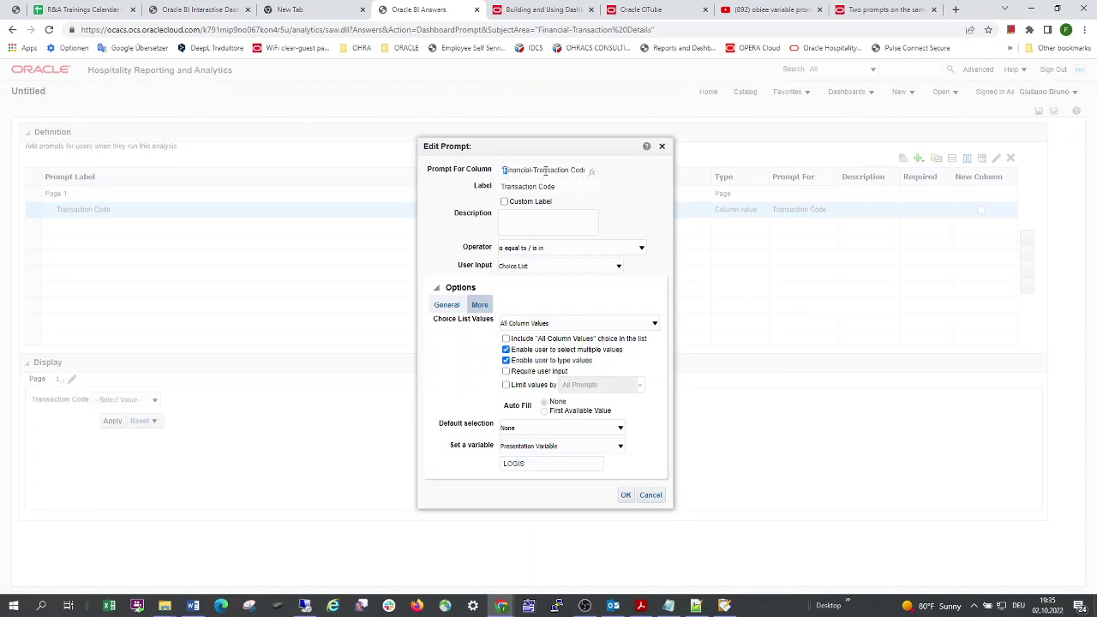
left_click_drag(545, 171, 610, 177)
left_click(645, 495)
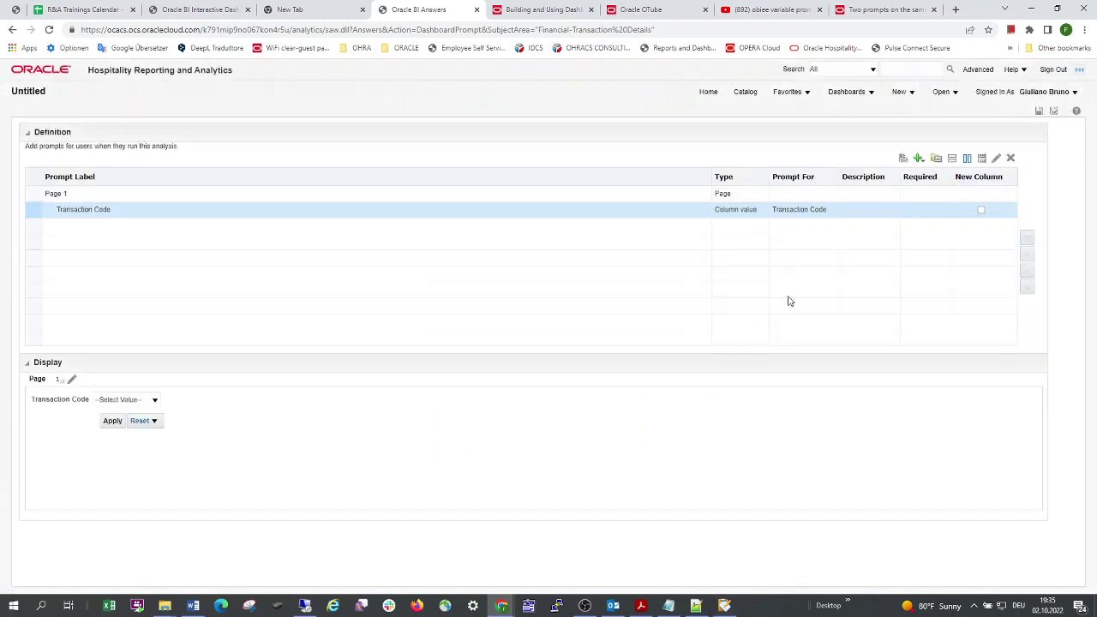
- Try to add a second column prompt for the same Transaction Code column
left_click(918, 158)
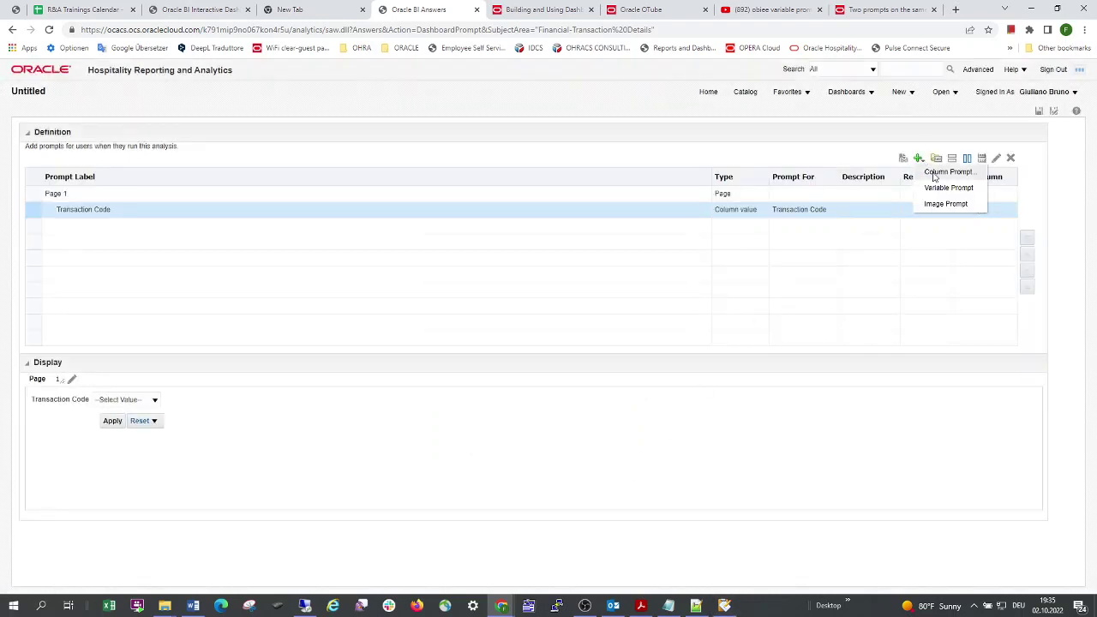
left_click(947, 172)
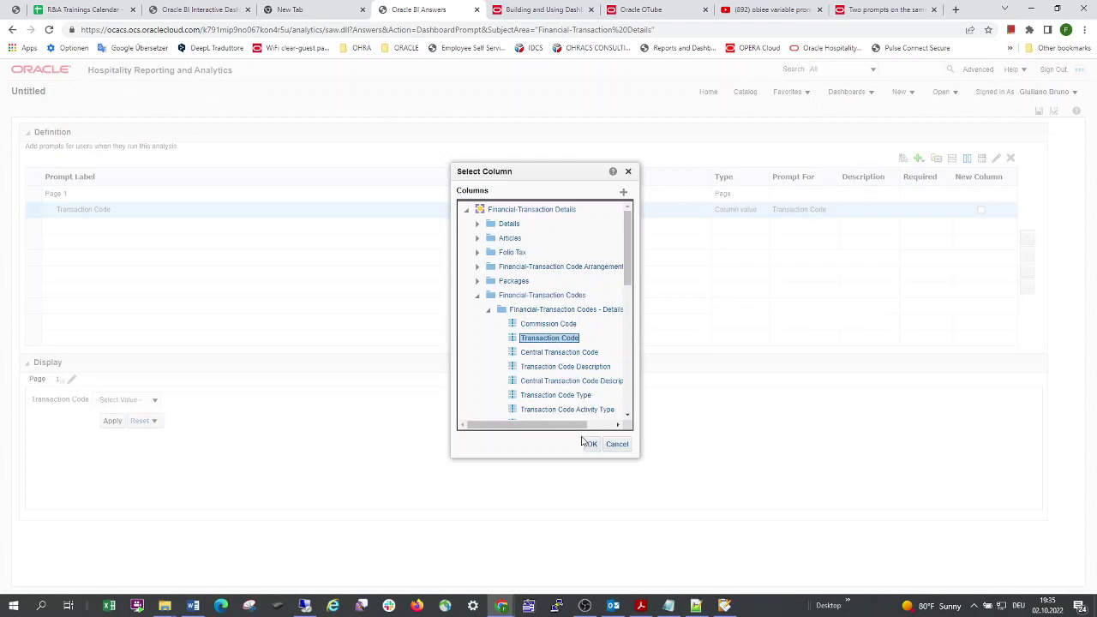
left_click(589, 443)
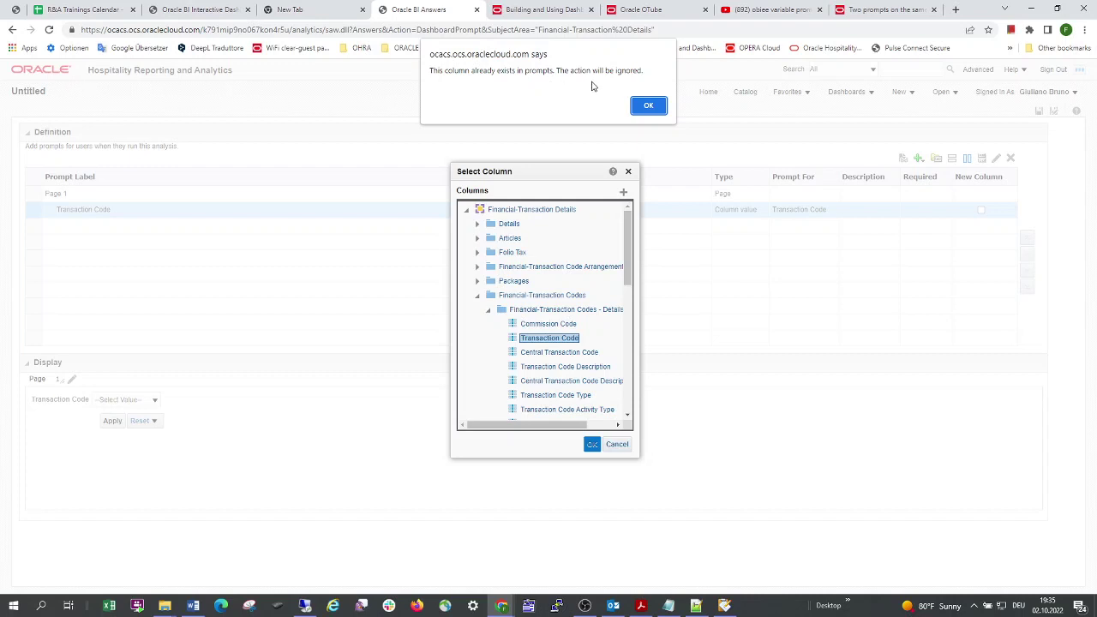
left_click(650, 106)
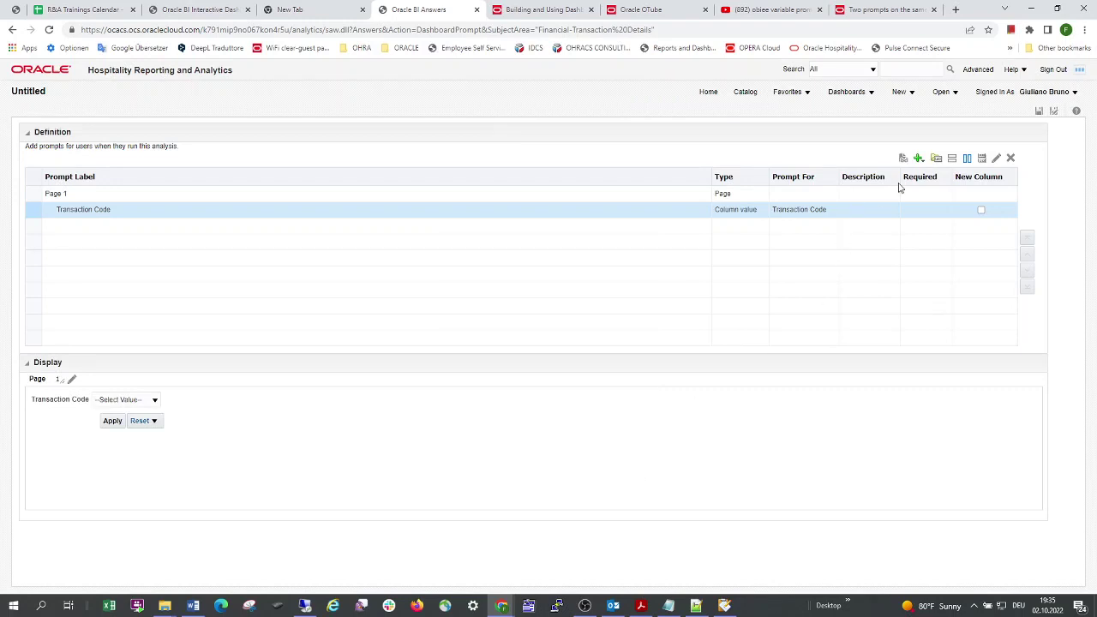
- Delete the Transaction Code column prompt from Page 1
left_click(919, 158)
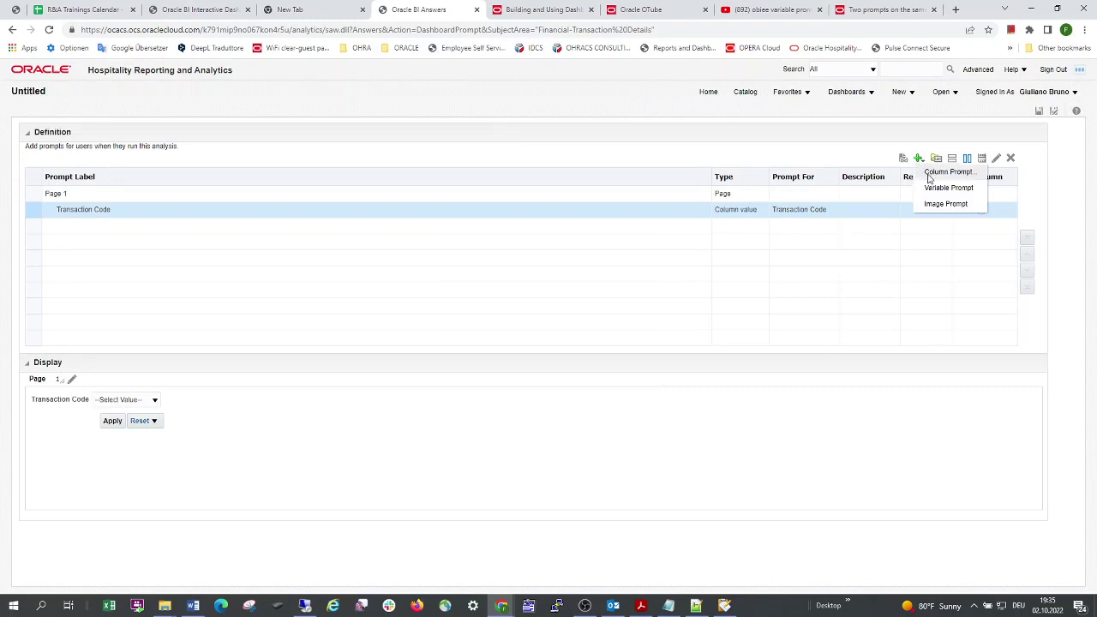
left_click(847, 214)
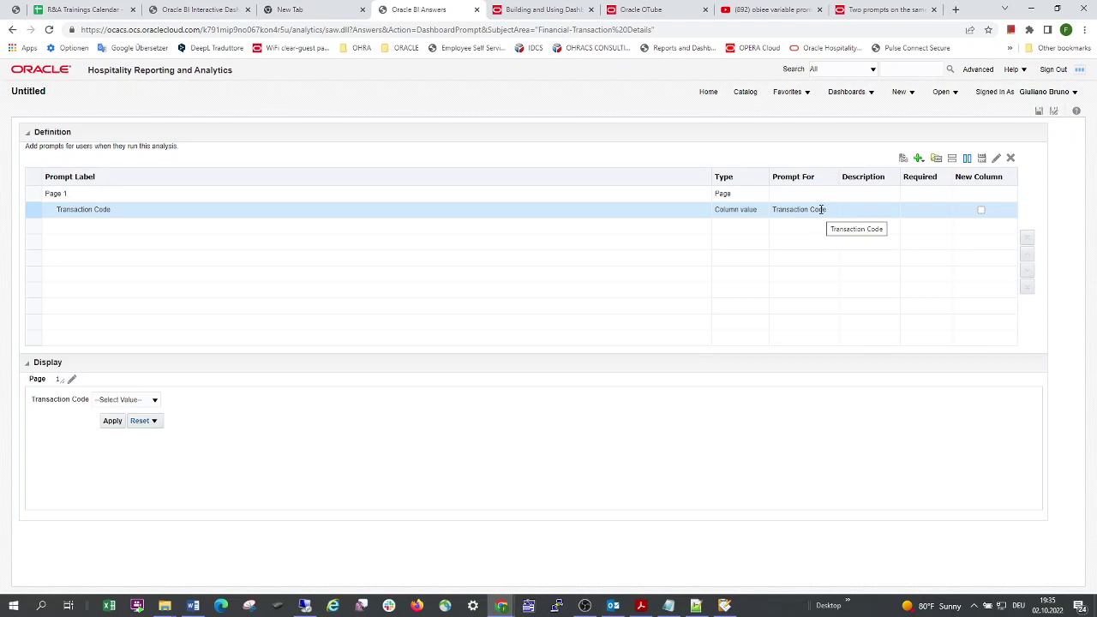
left_click(1010, 158)
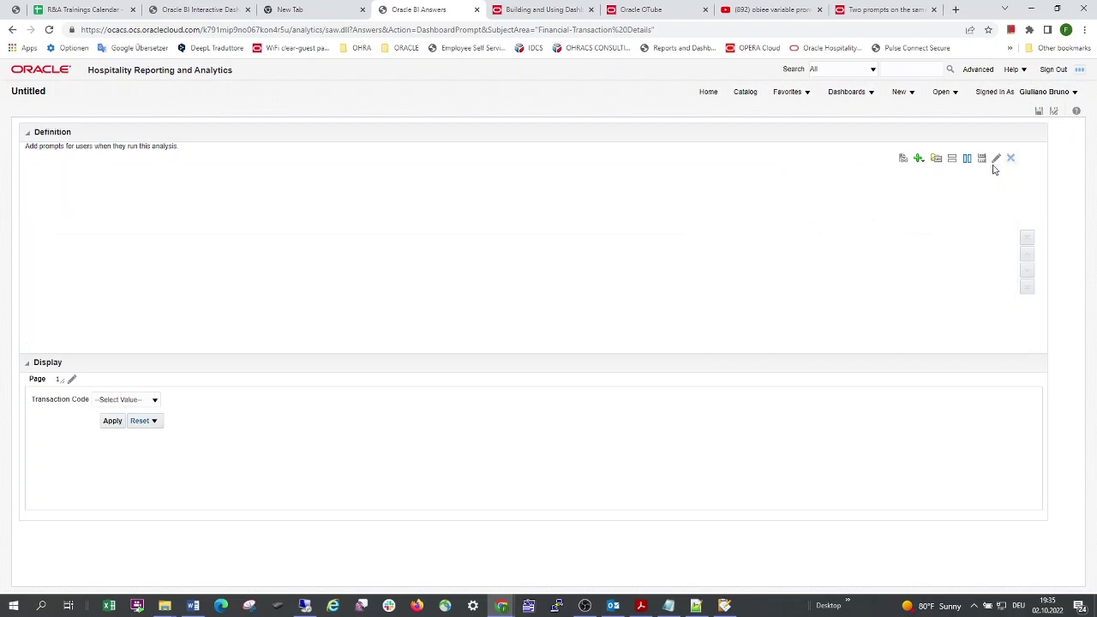
- Start a variable prompt for presentation variable LOGIS, labelled LOGIS, with a choice list filled from SQL Results
left_click(918, 160)
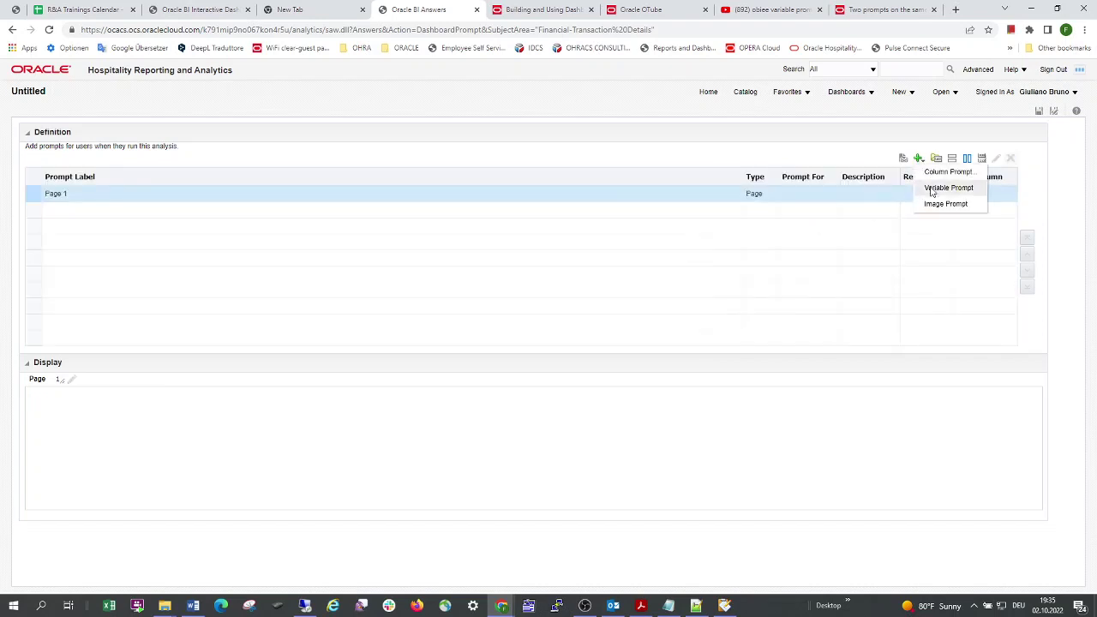
left_click(931, 188)
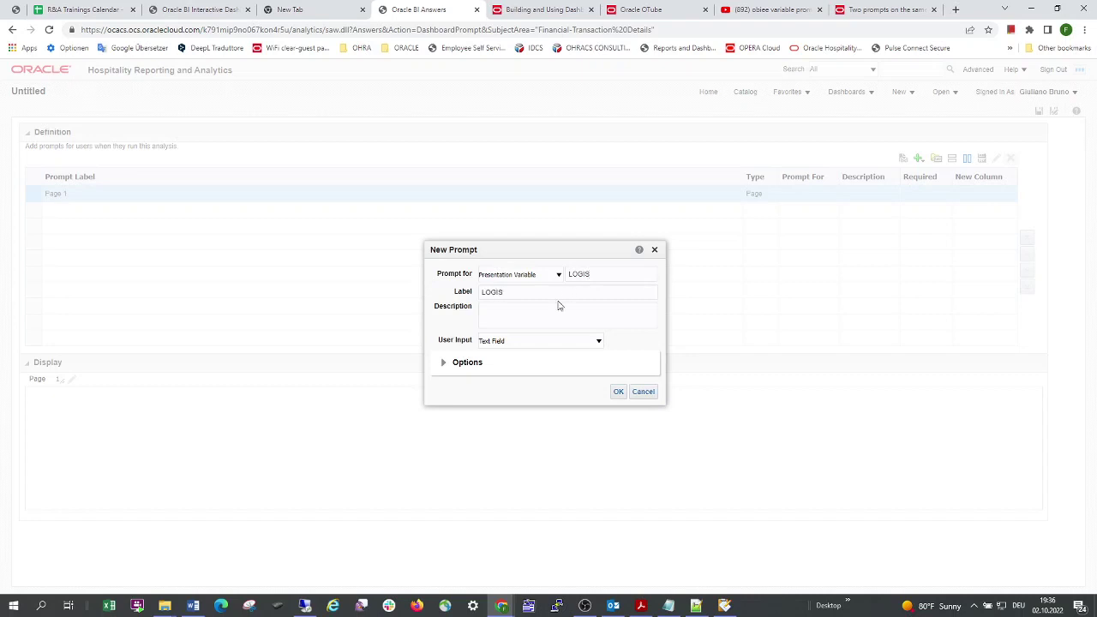
left_click(539, 340)
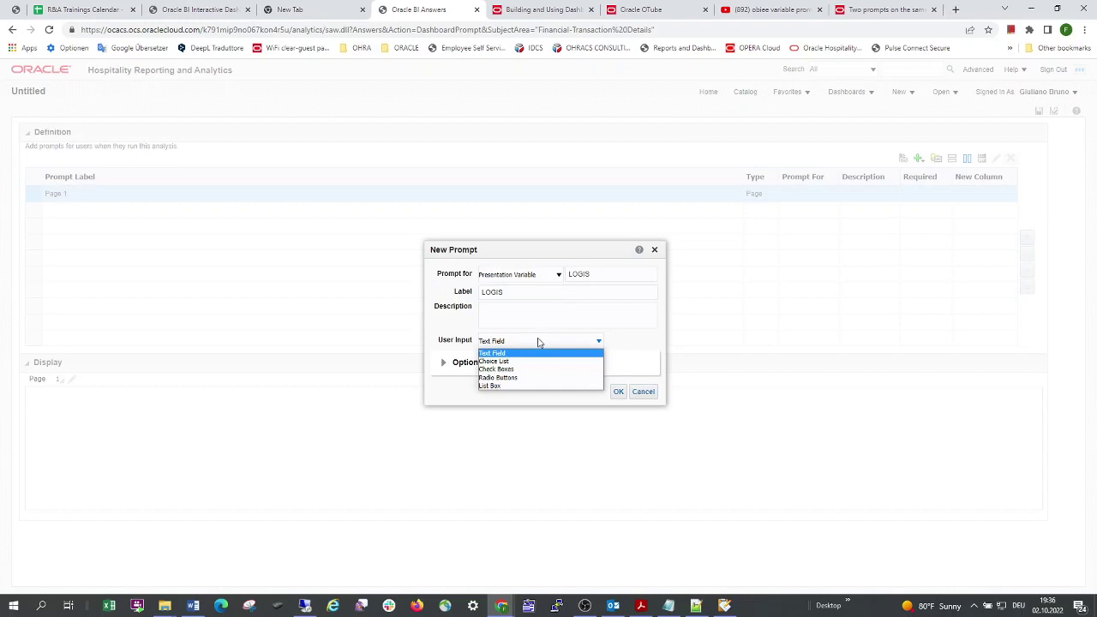
left_click(537, 360)
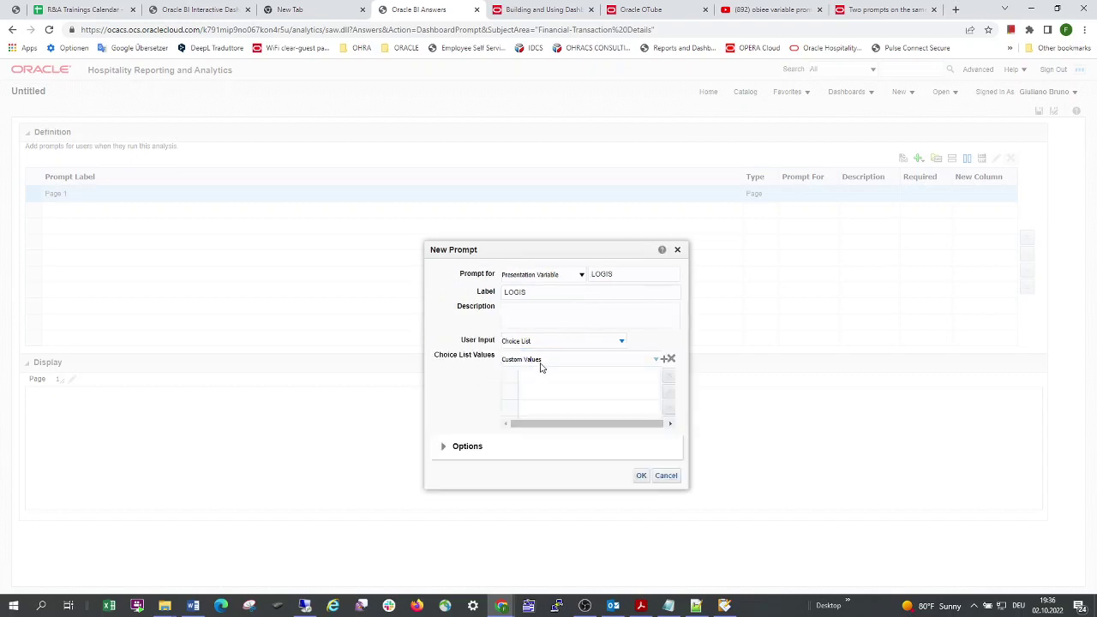
left_click(541, 361)
left_click(531, 396)
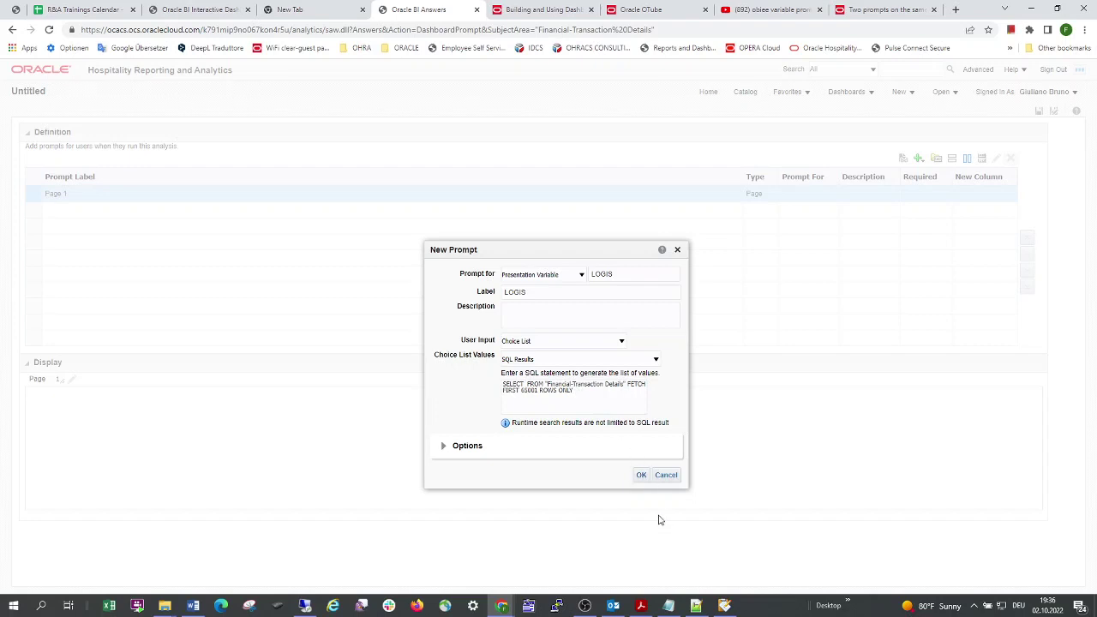
- Replace the LOGIS prompt's SQL with the Notepad statement selecting the quote-wrapped Transaction Code from "Financial-Transaction Details" FETCH FIRST 65001 ROWS ONLY, and confirm the prompt
left_click(668, 606)
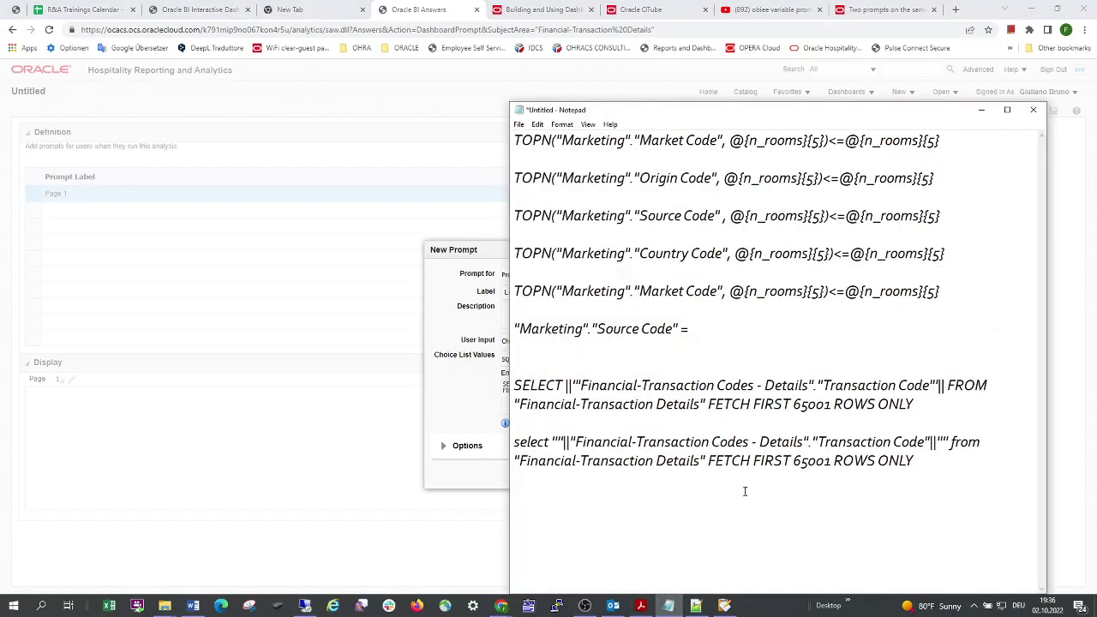
left_click_drag(927, 462, 500, 451)
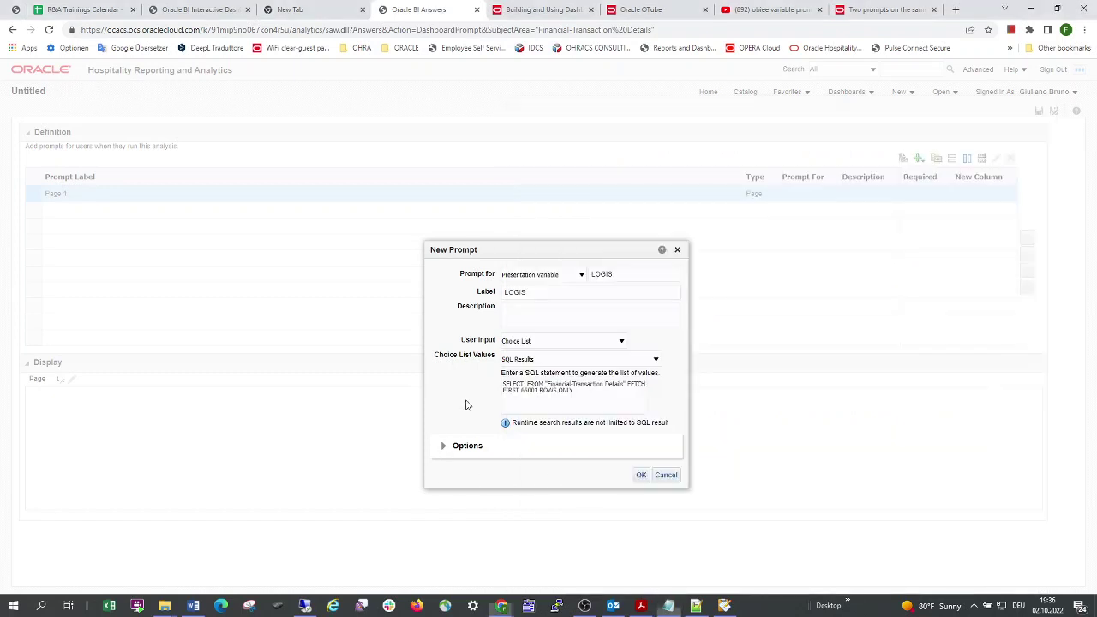
left_click(471, 411)
left_click_drag(572, 391, 454, 388)
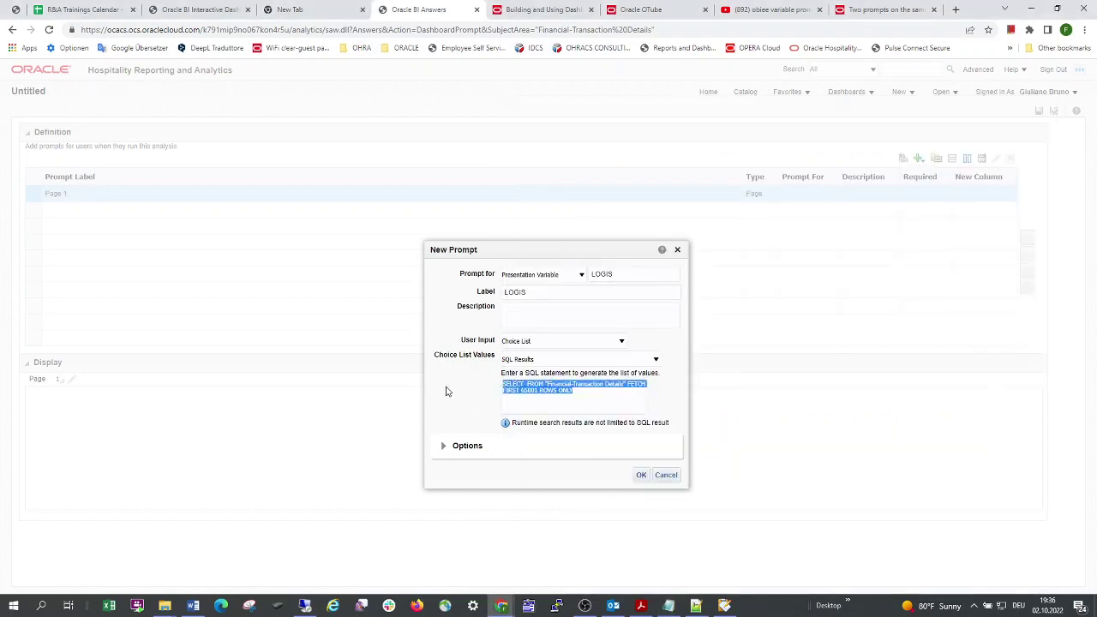
type("select ''||\"Financial-Transaction Codes - Details\".\"Transaction Code\"||'' from \"Financial-Transaction Details\" FETCH FIRST 65001 ROWS ONLY")
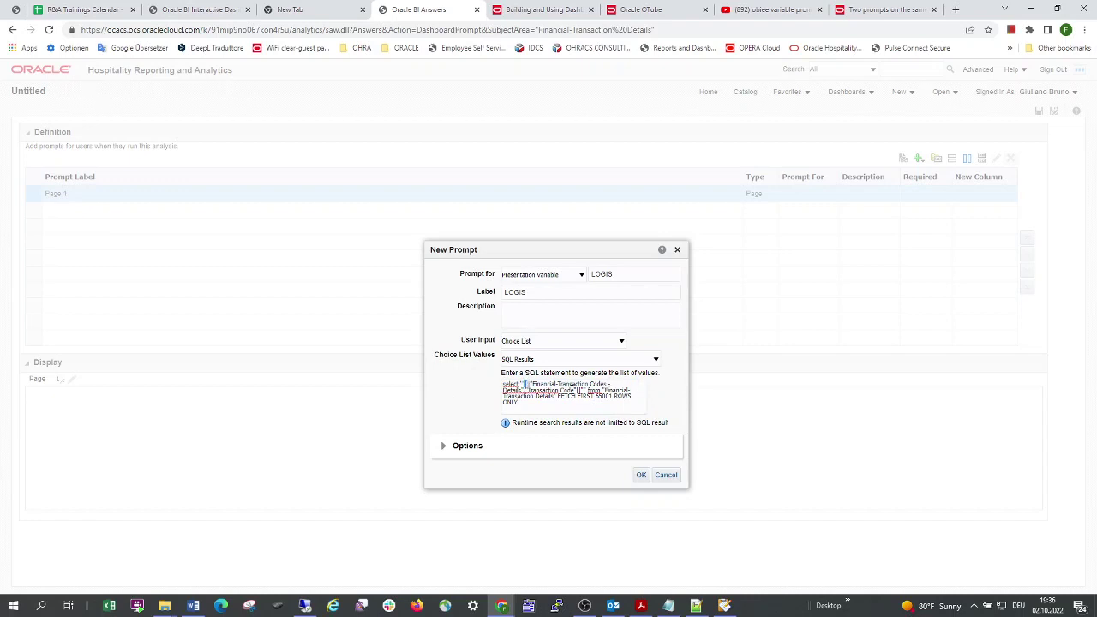
left_click_drag(577, 391, 524, 391)
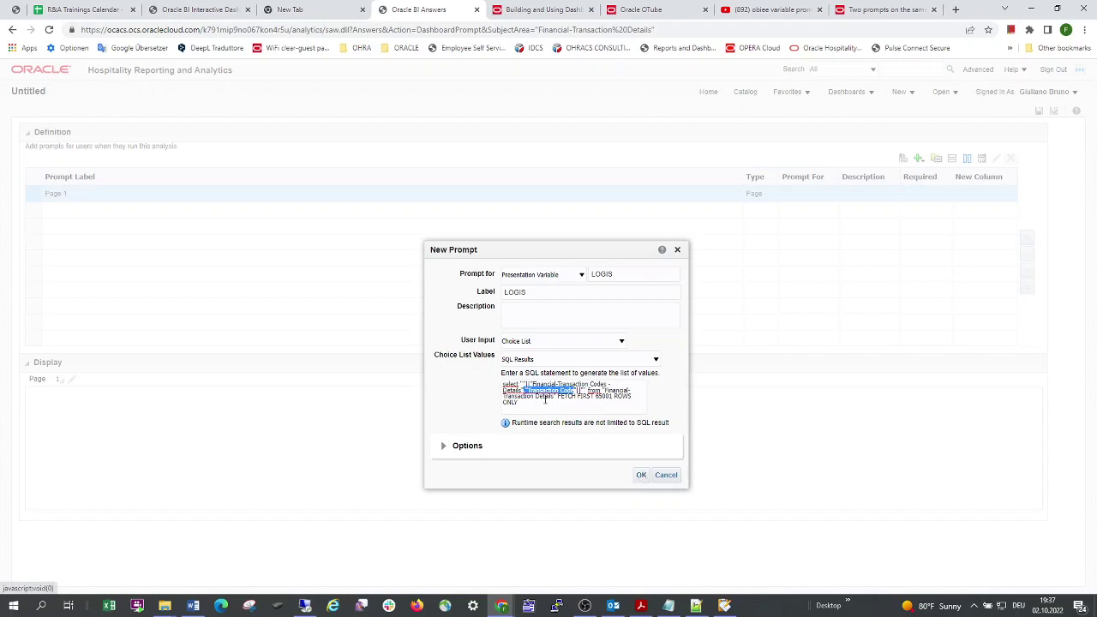
left_click_drag(518, 402, 483, 380)
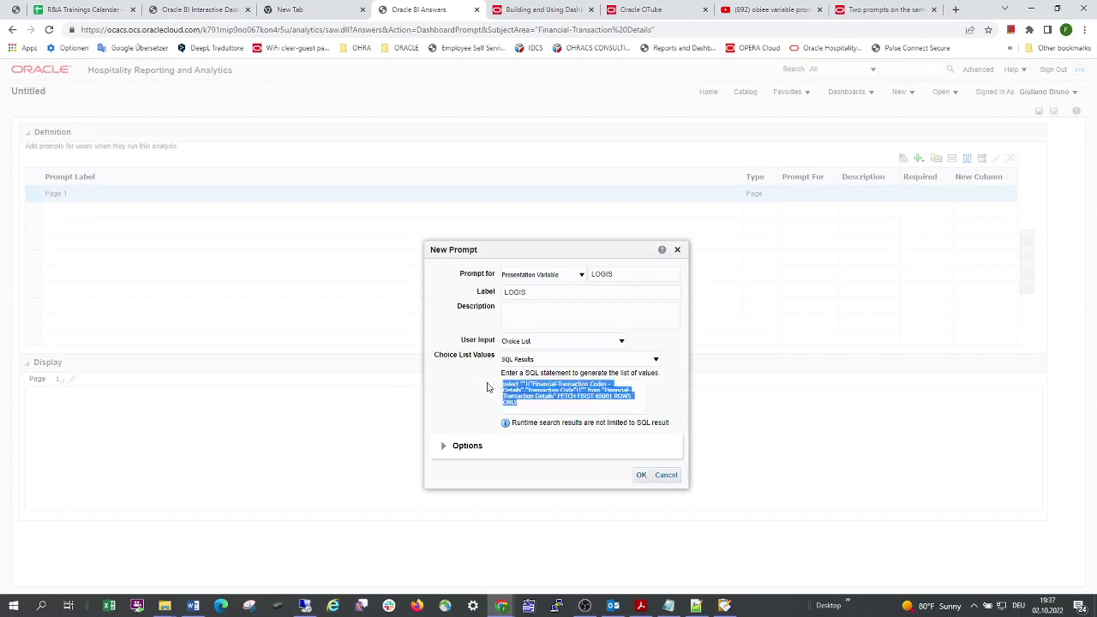
left_click(641, 474)
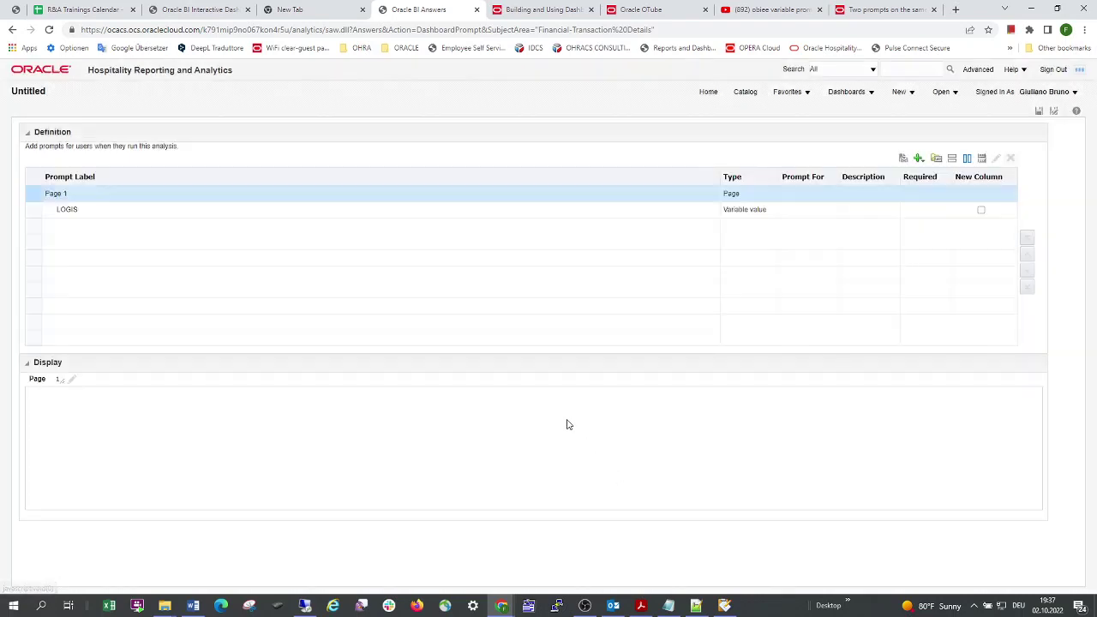
- Start a second variable prompt for presentation variable FB, labelled FB, with a choice list filled from SQL Results
left_click(293, 214)
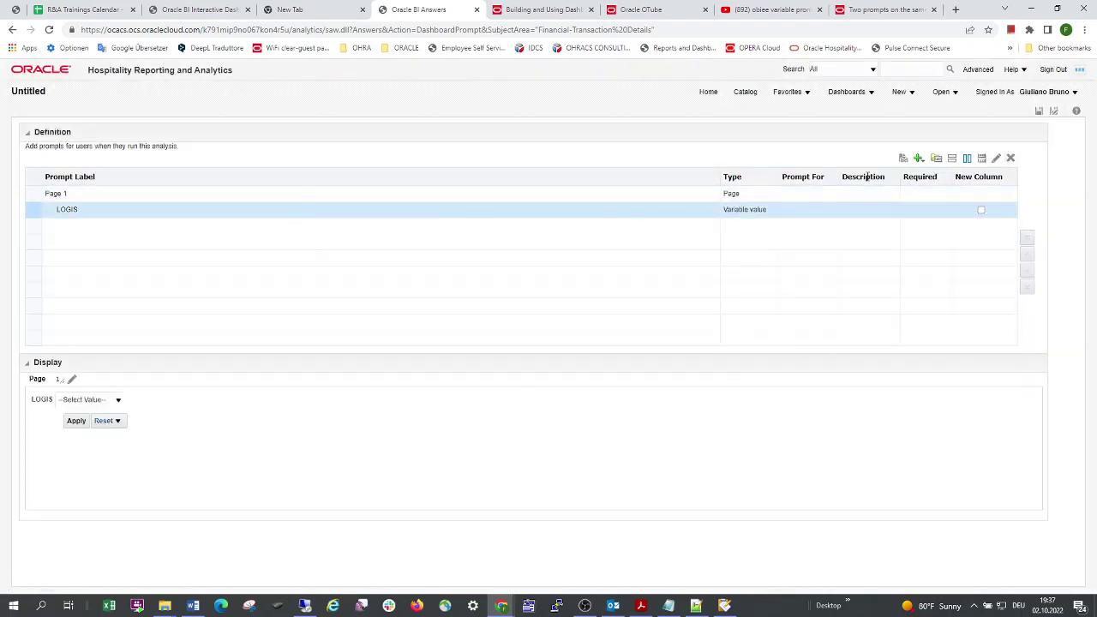
left_click(919, 159)
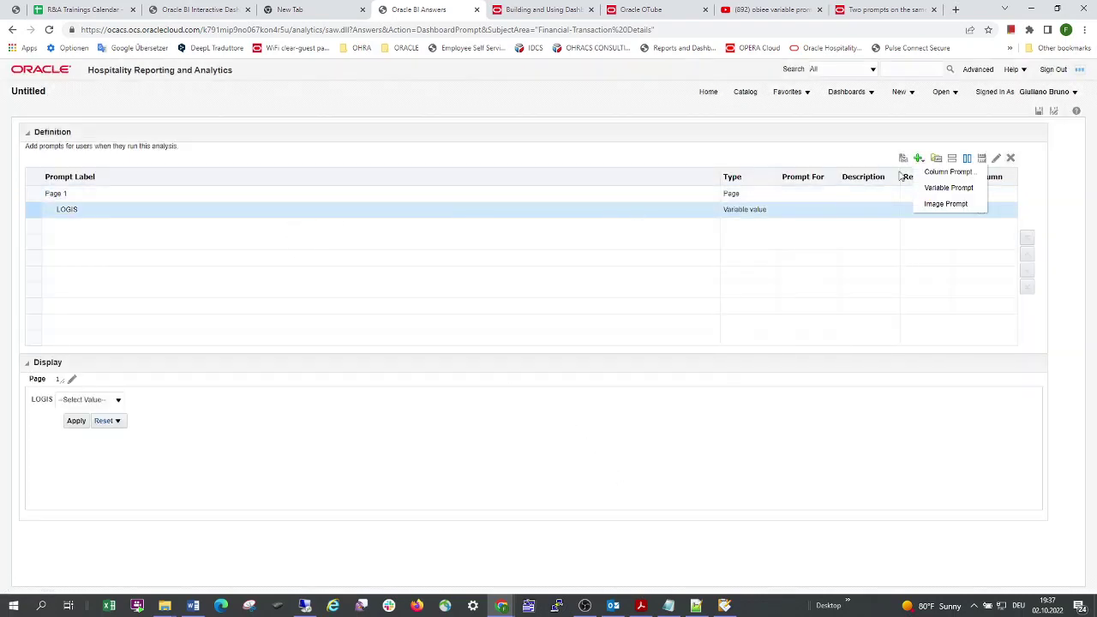
left_click(948, 188)
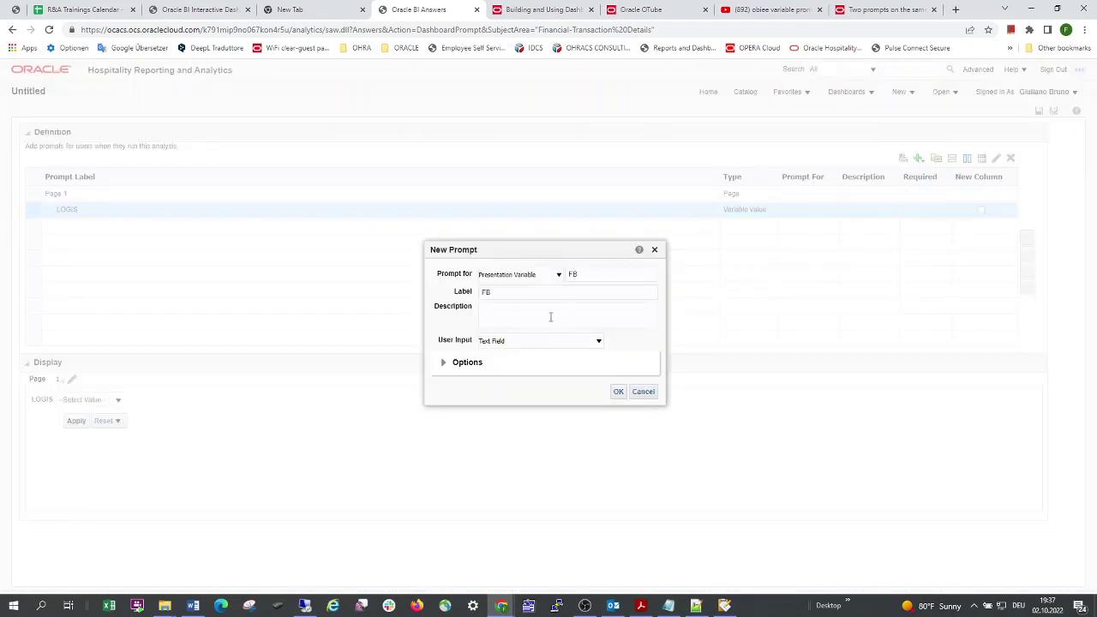
left_click(533, 341)
left_click(532, 360)
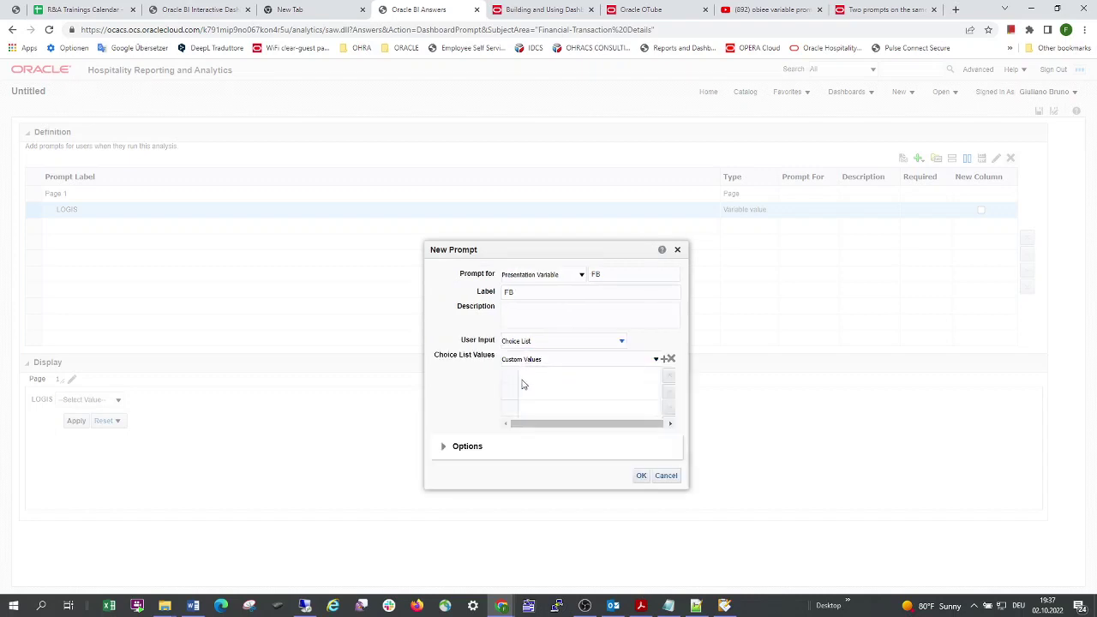
left_click(544, 366)
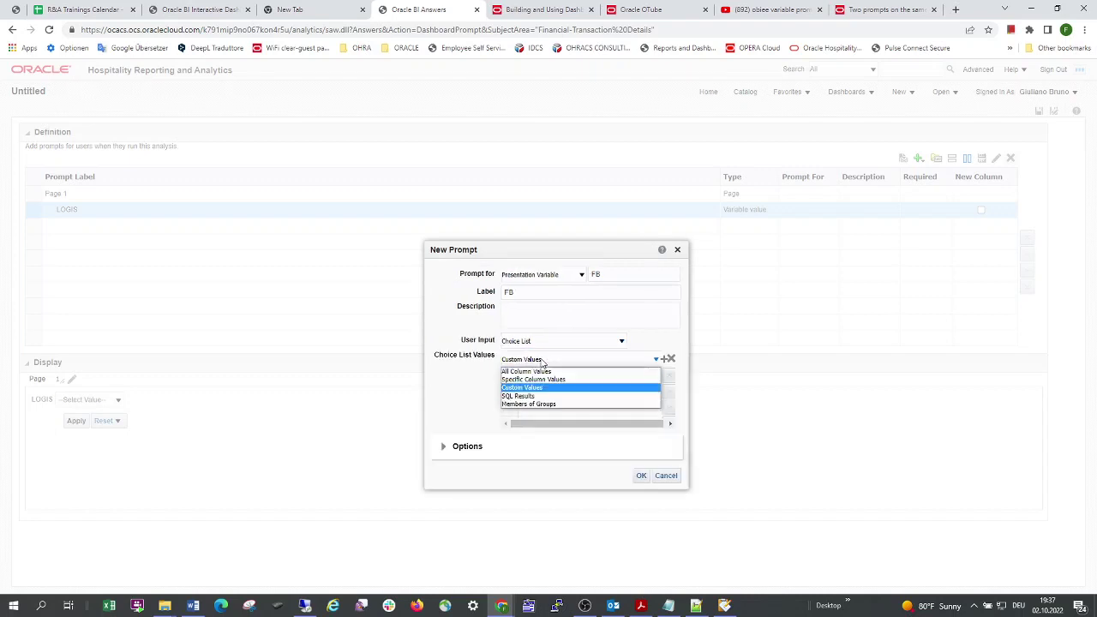
left_click(557, 387)
- Replace the FB prompt's SQL with the same copied quote-wrapped Transaction Code statement, confirm the prompt and select it in the definition list
left_click_drag(573, 399, 477, 375)
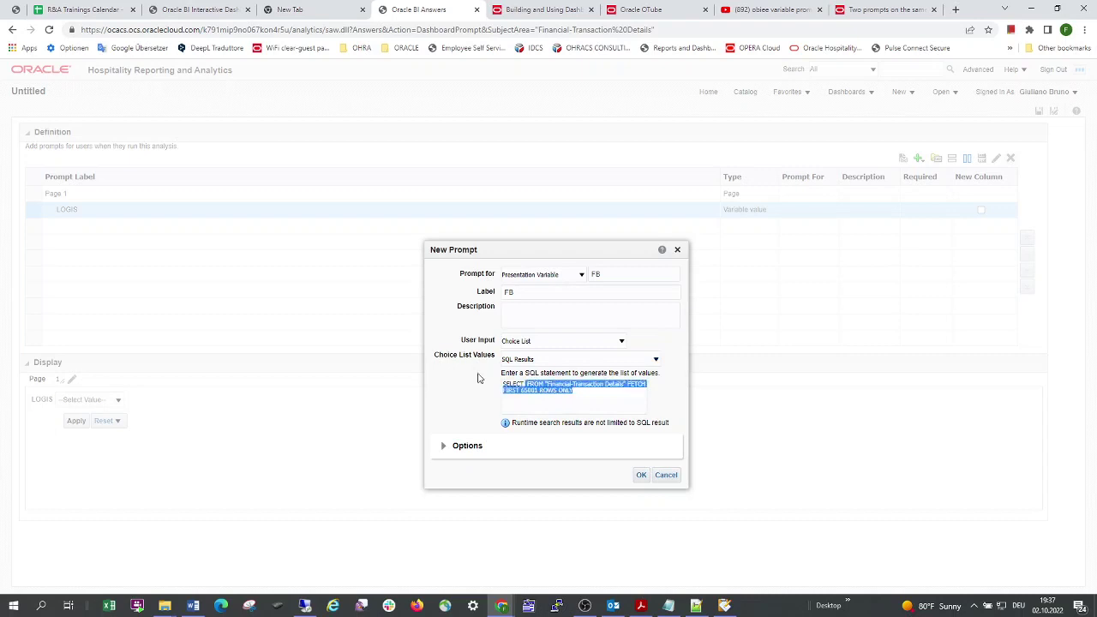
type("select ''||\"Financial-Transaction Codes - Details\".\"Transaction Code\"||'' from \"Financial-Transaction Details\" FETCH FIRST 65001 ROWS ONLY")
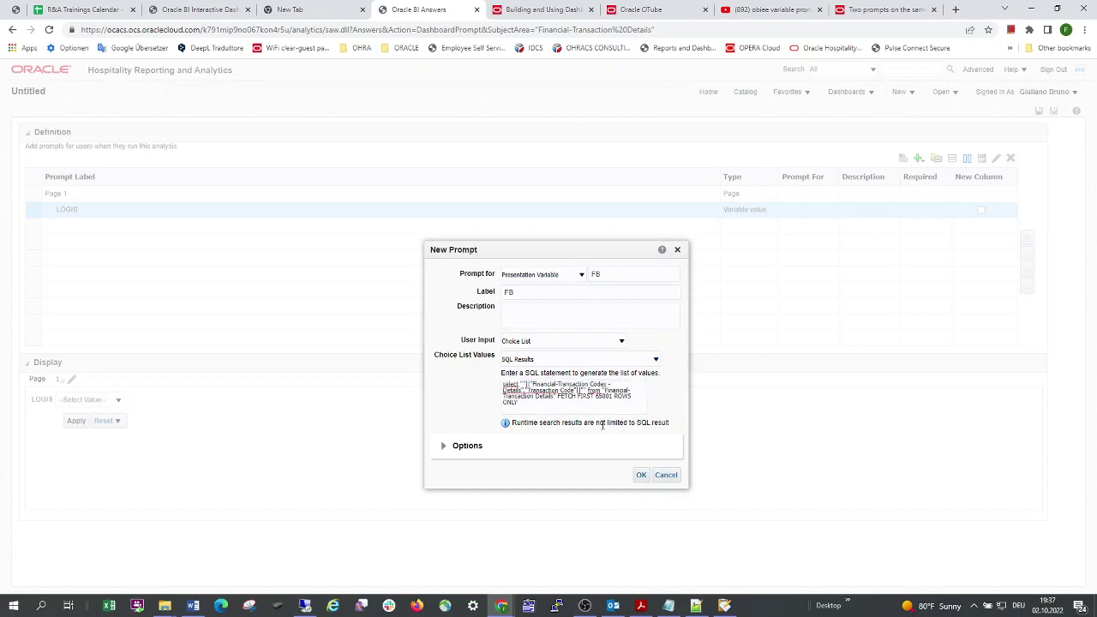
left_click(641, 476)
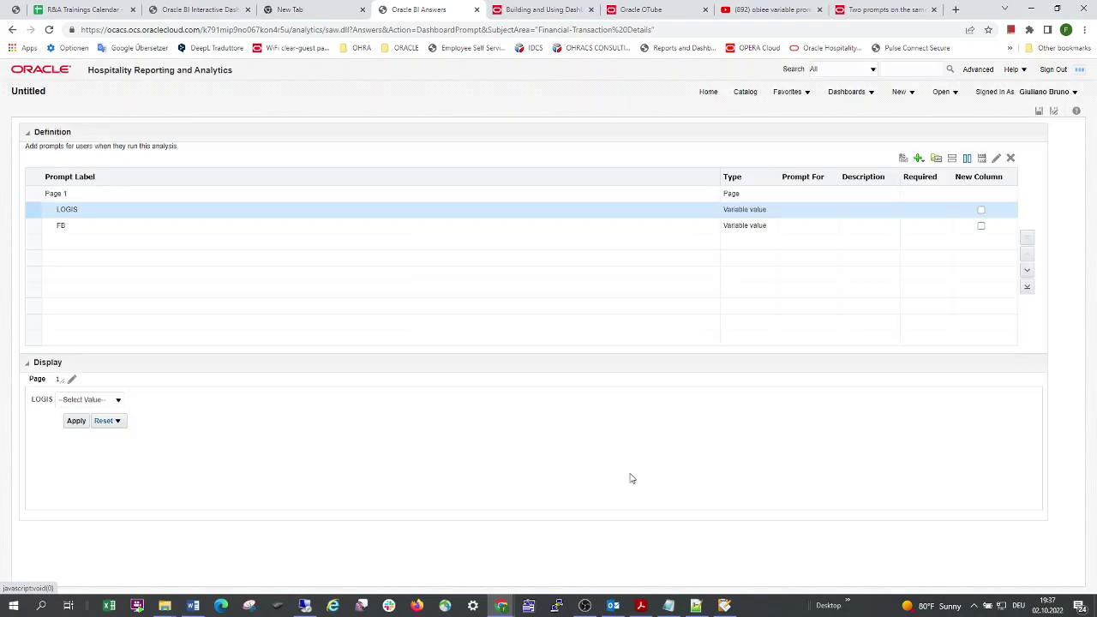
left_click(760, 227)
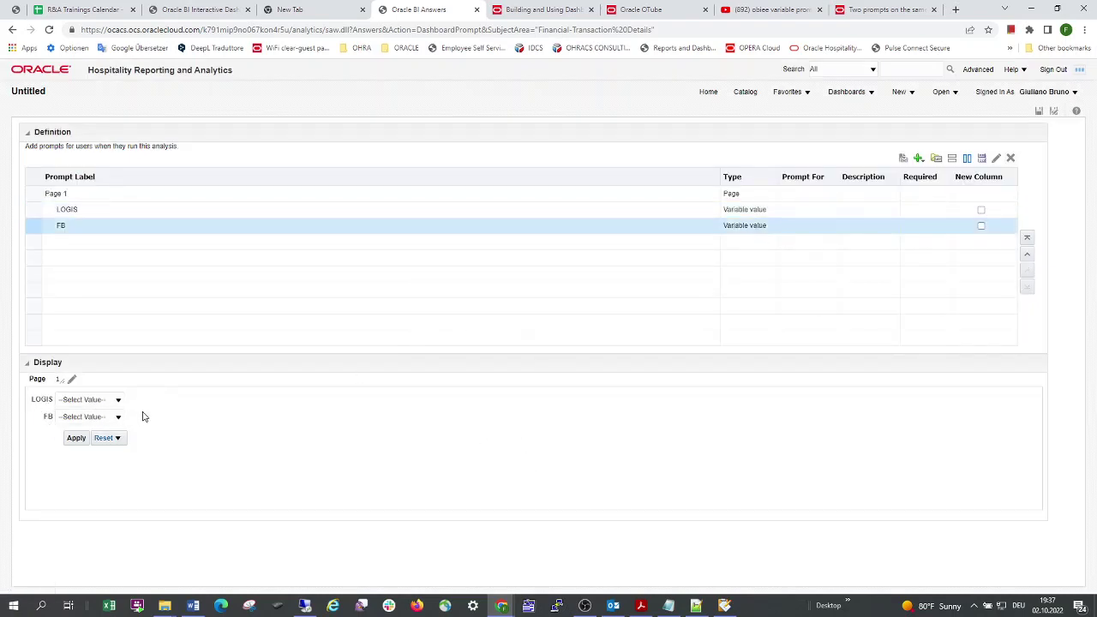
- Switch the prompts to a row-based layout and give the prompt page a light blue background color
left_click(953, 159)
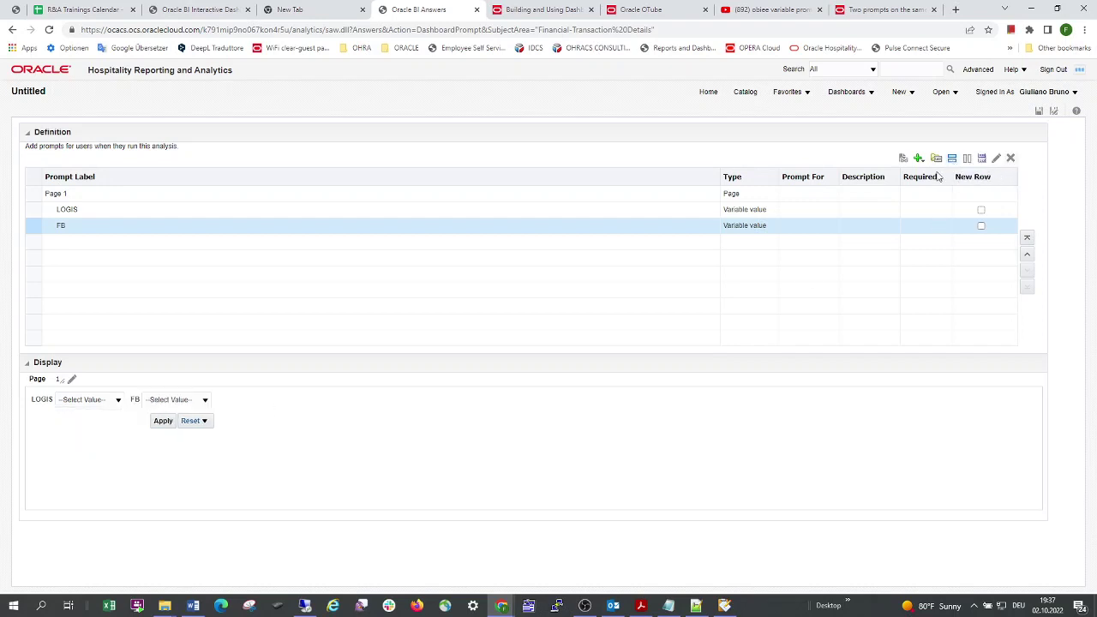
left_click(72, 378)
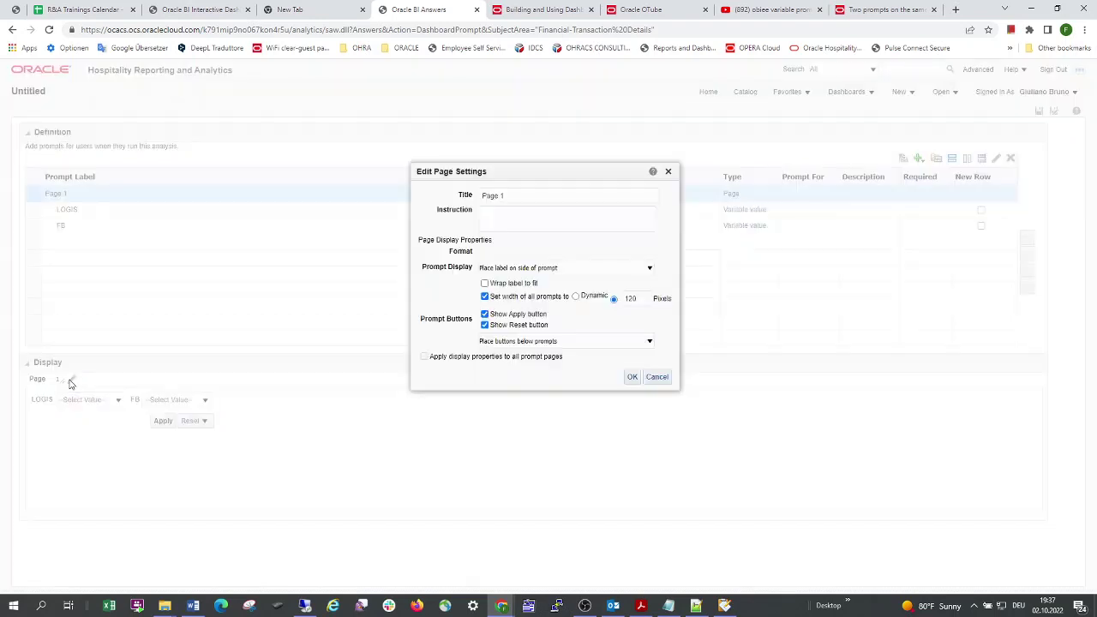
left_click(482, 252)
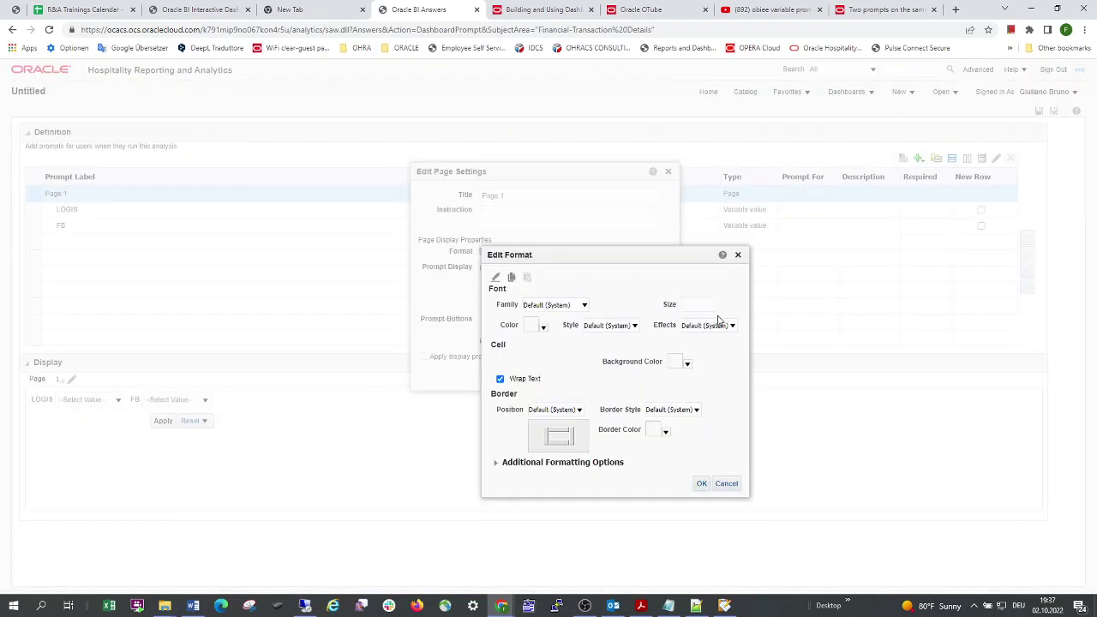
left_click(695, 362)
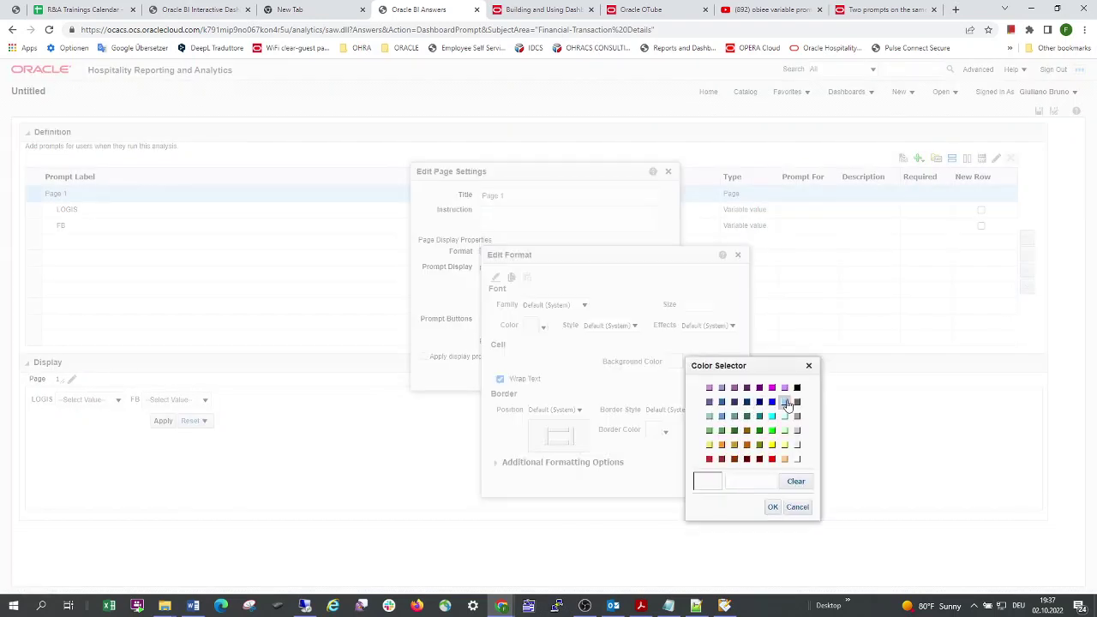
left_click(784, 401)
left_click(772, 507)
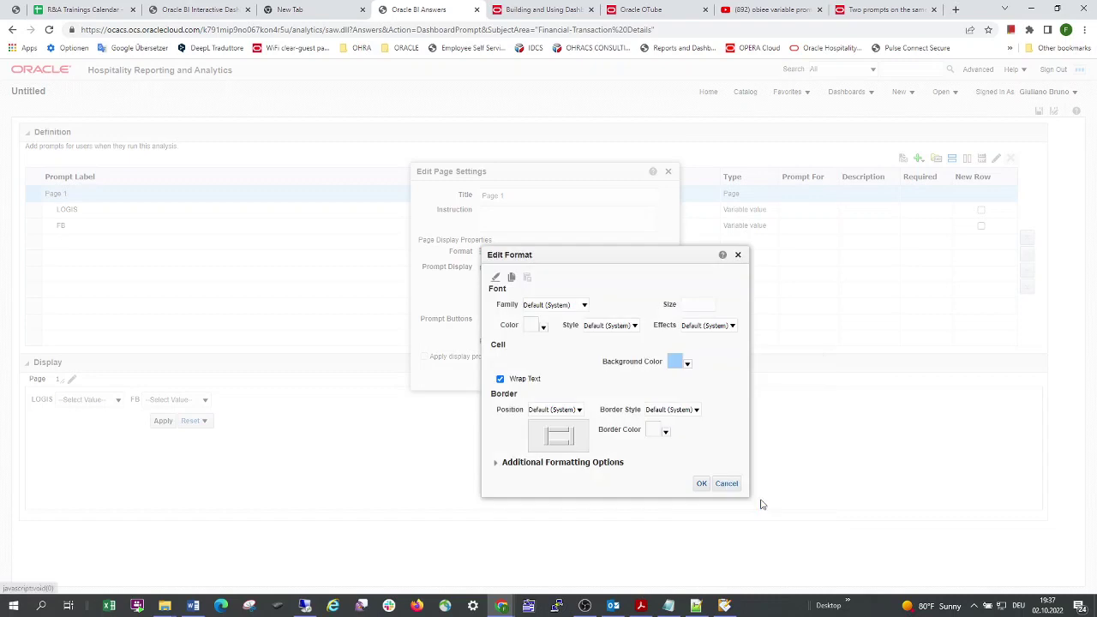
- Format the prompt page's font as red #FF0000 in bold and confirm the page settings
left_click(543, 328)
left_click(627, 424)
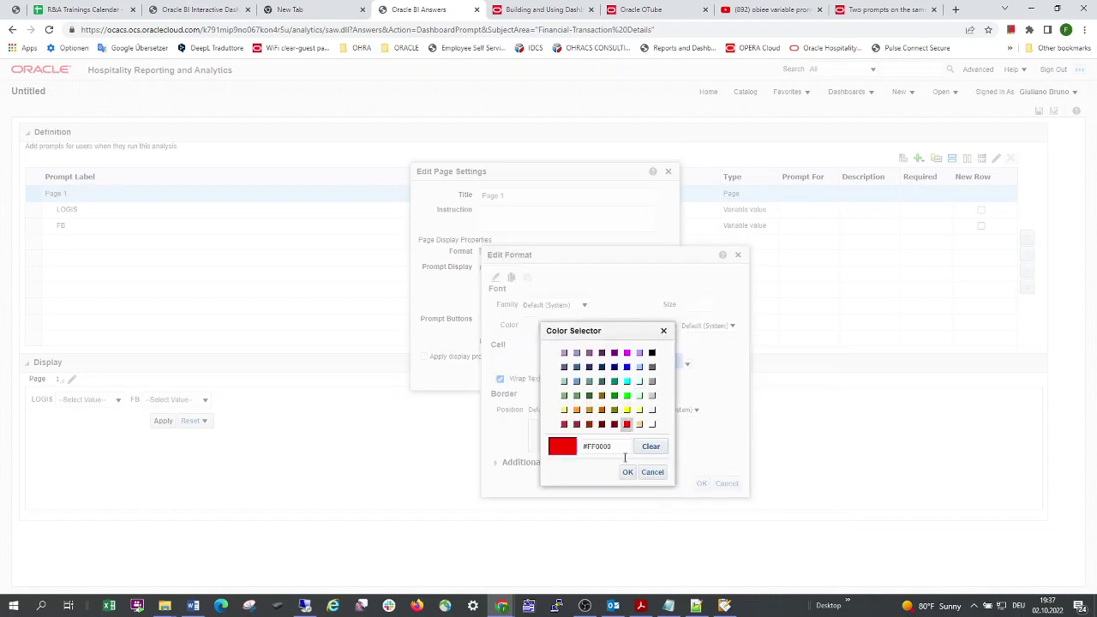
left_click(627, 472)
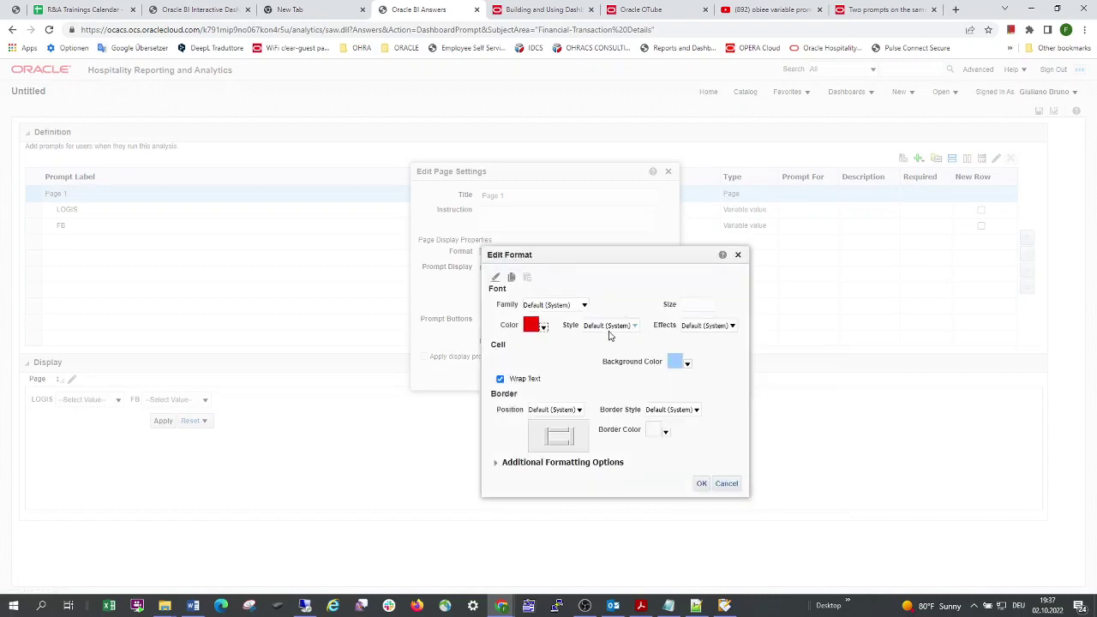
left_click(635, 326)
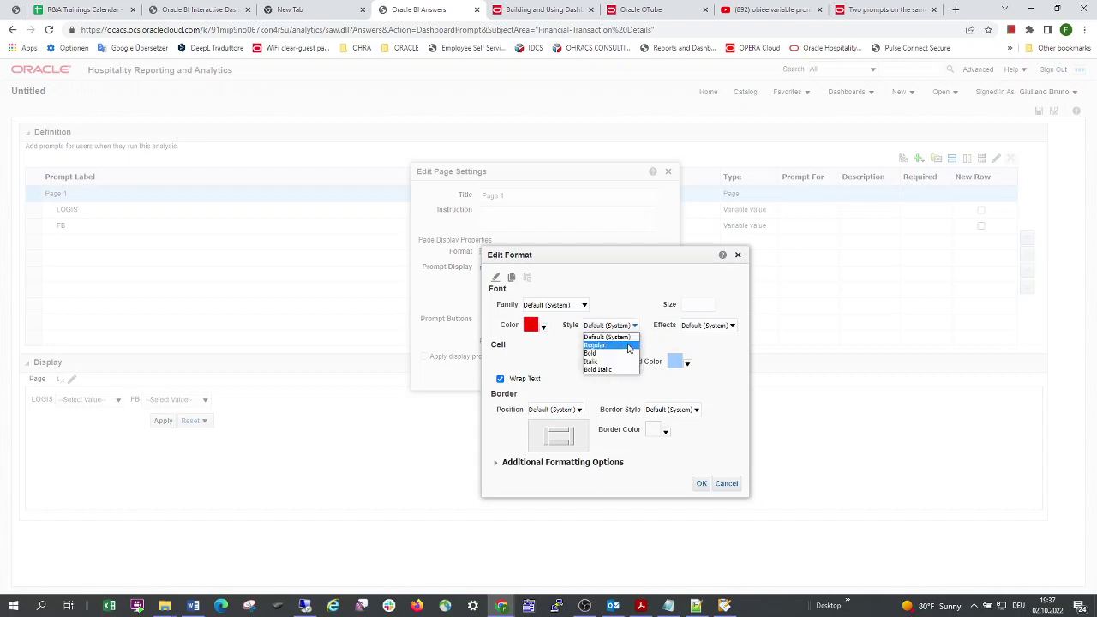
left_click(629, 353)
left_click(701, 483)
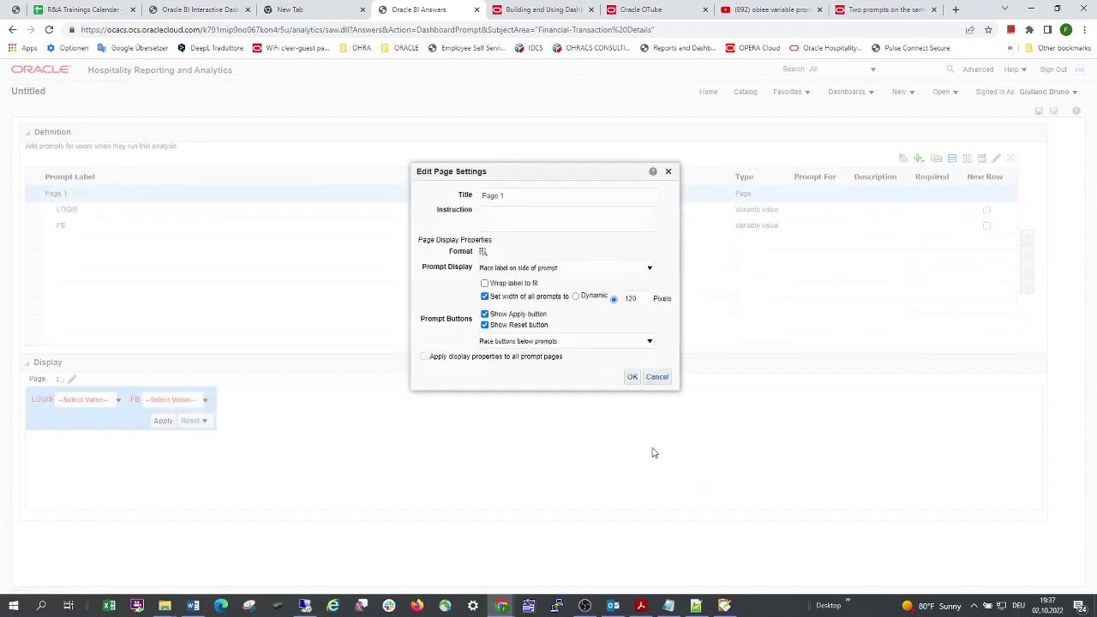
left_click(631, 378)
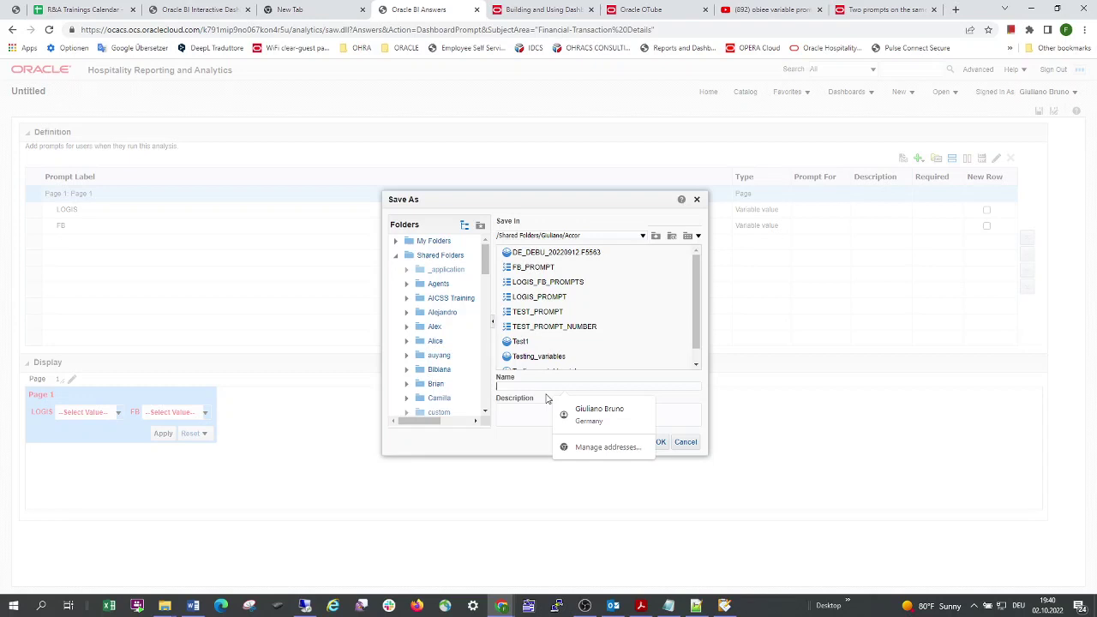
- Save the dashboard prompt under the name PROMPTS in the Accor shared subfolder
type("TE")
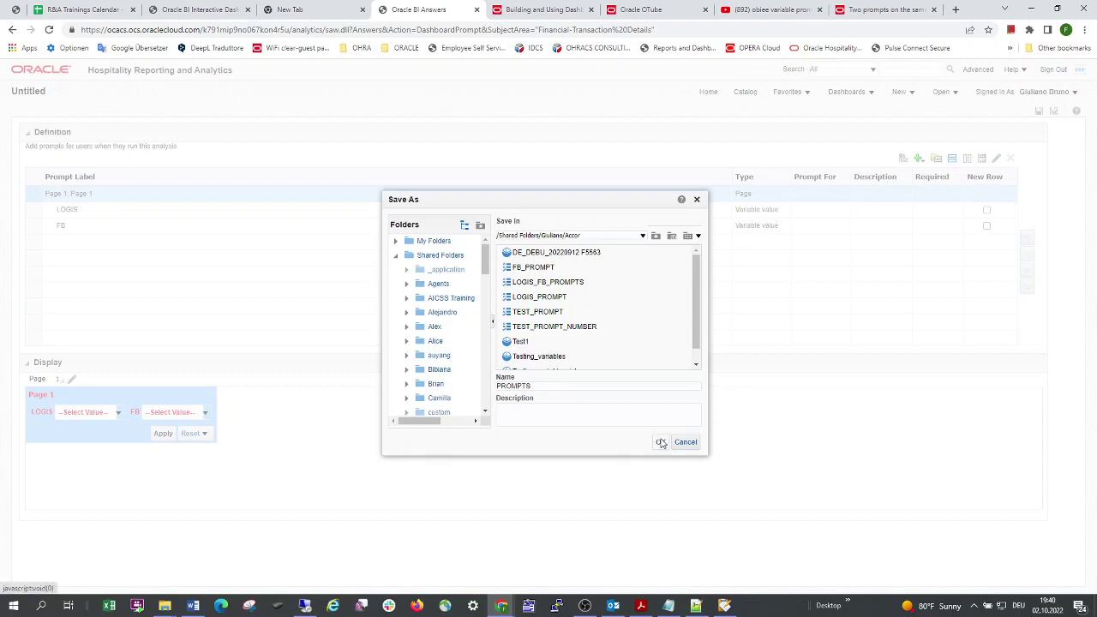
left_click(662, 442)
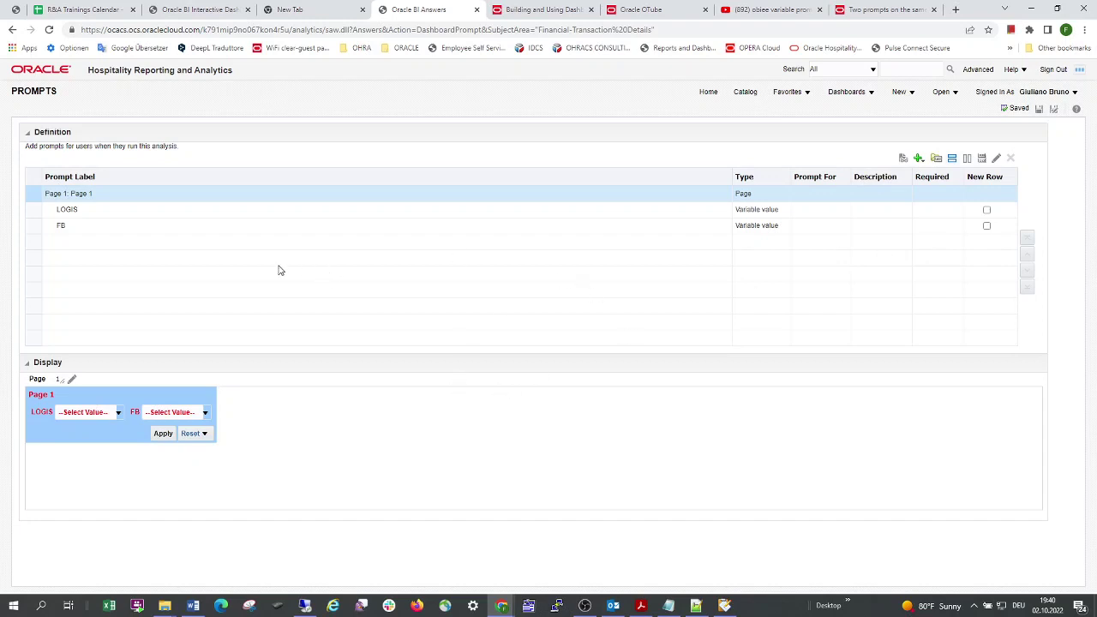
- Preview the saved prompt, check the value lists of LOGIS and FB, and close the preview
left_click(936, 159)
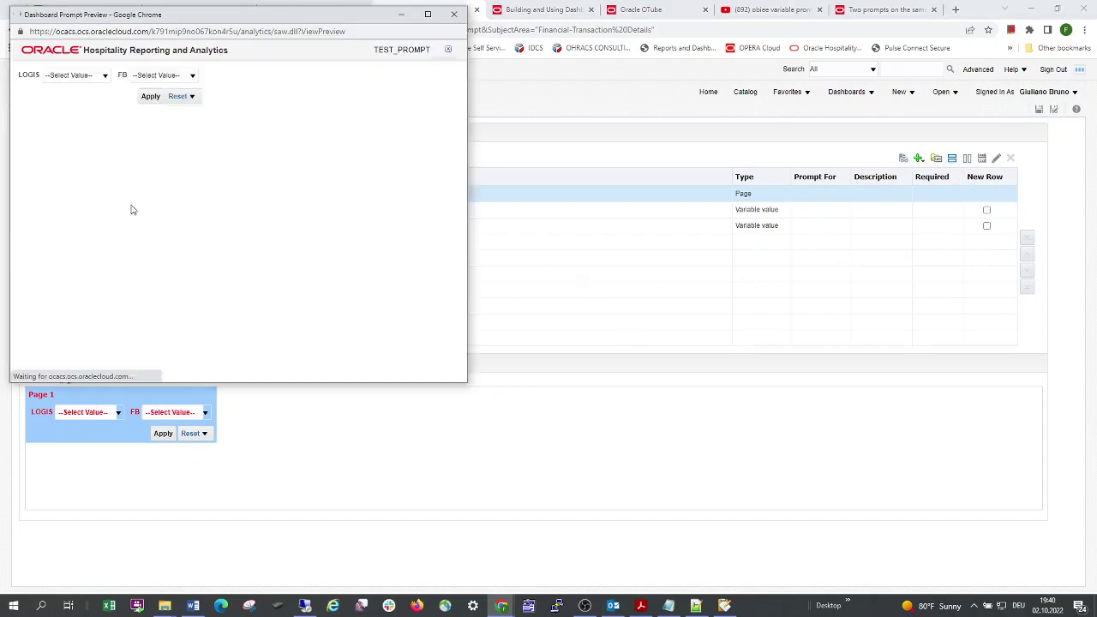
left_click(105, 88)
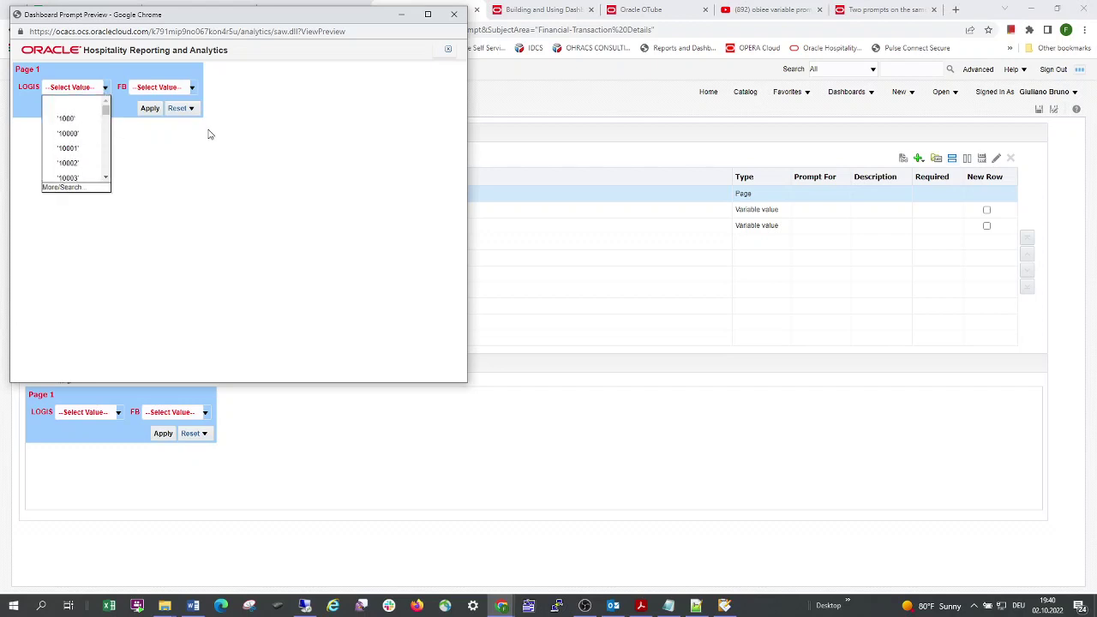
left_click(192, 89)
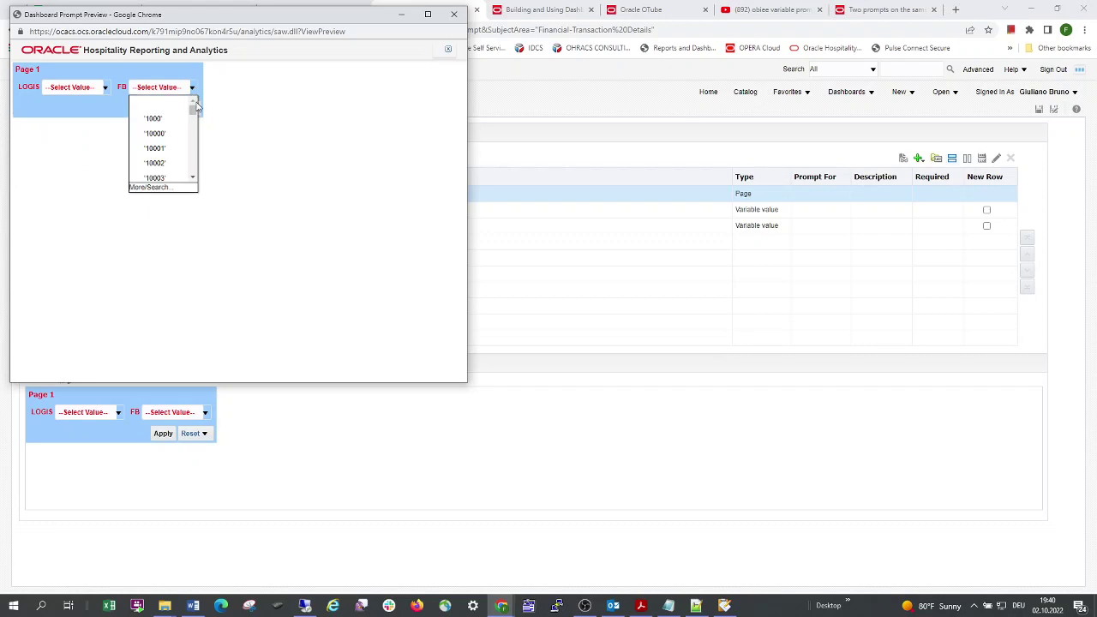
left_click(454, 14)
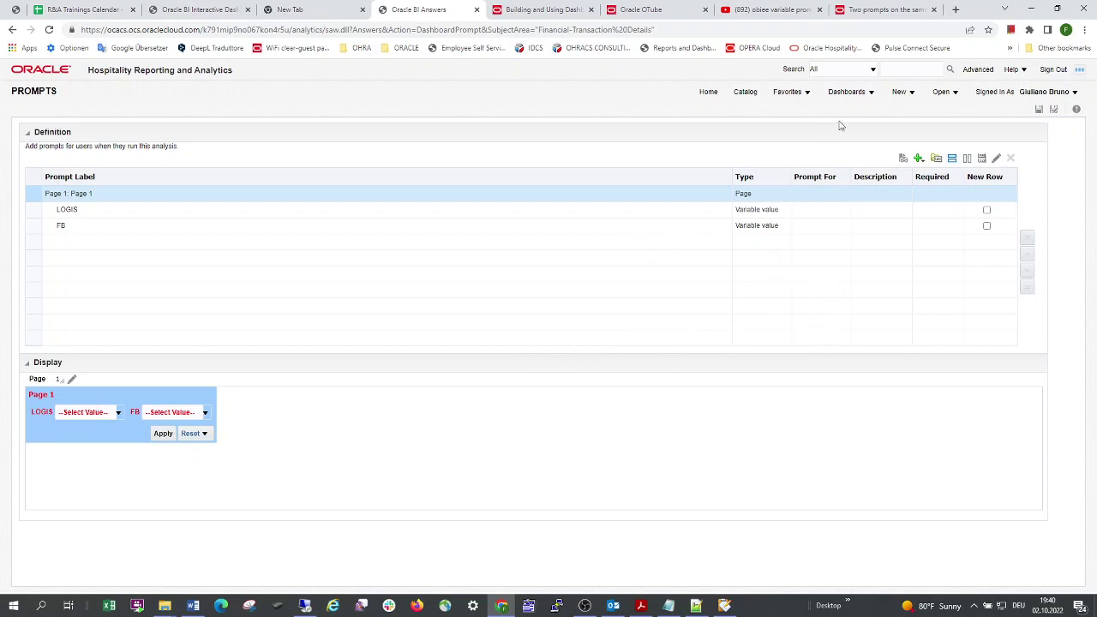
- Open the My Dashboard page "2 Prompts with variable on same column" for editing and add two columns, one below the other
left_click(899, 92)
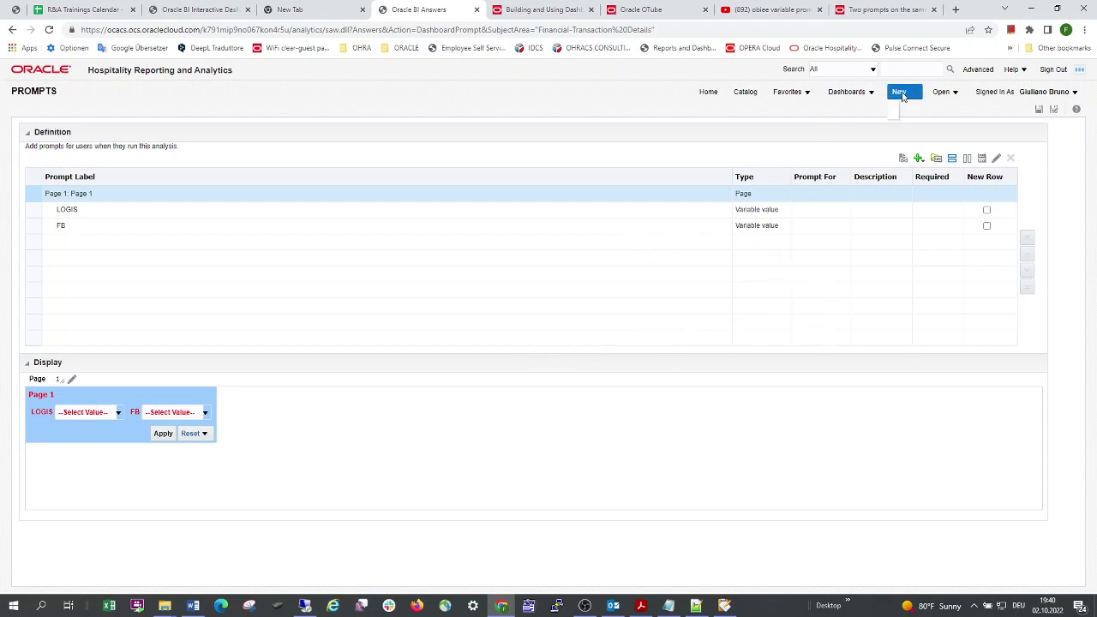
left_click(851, 93)
left_click(861, 124)
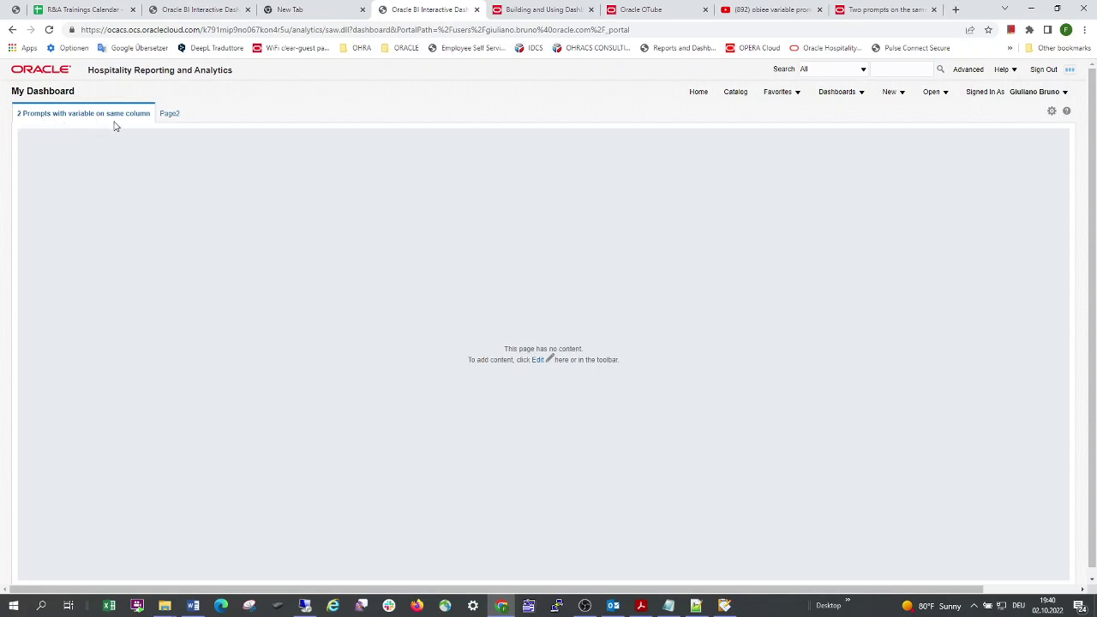
left_click(539, 364)
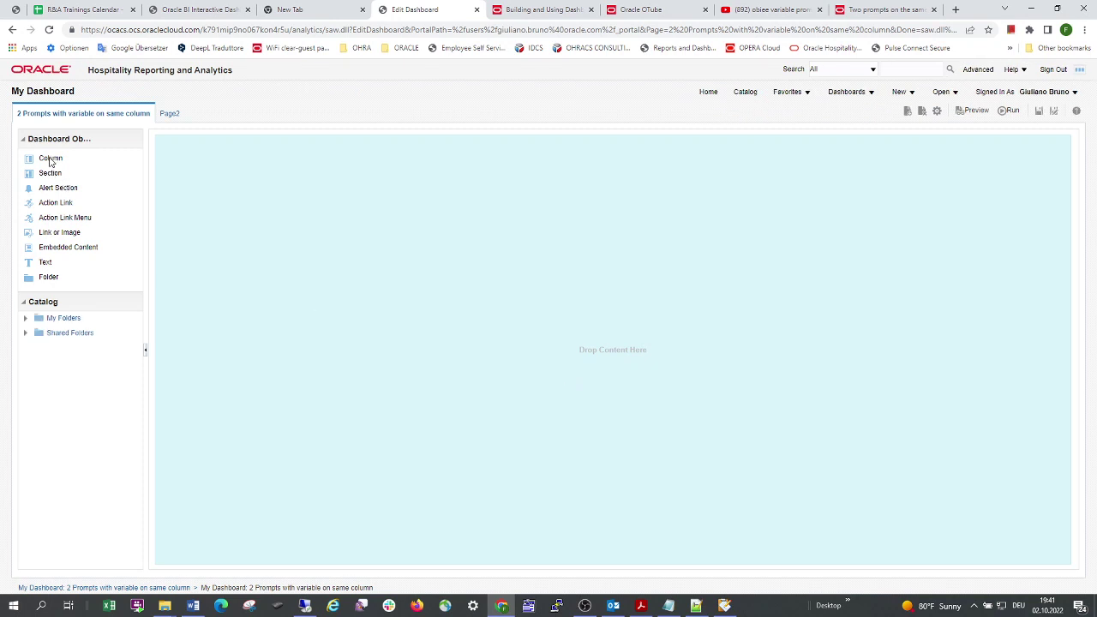
left_click_drag(50, 161, 300, 206)
mouse_move(49, 157)
left_mouse_down()
mouse_move(321, 360)
mouse_move(391, 497)
left_mouse_up()
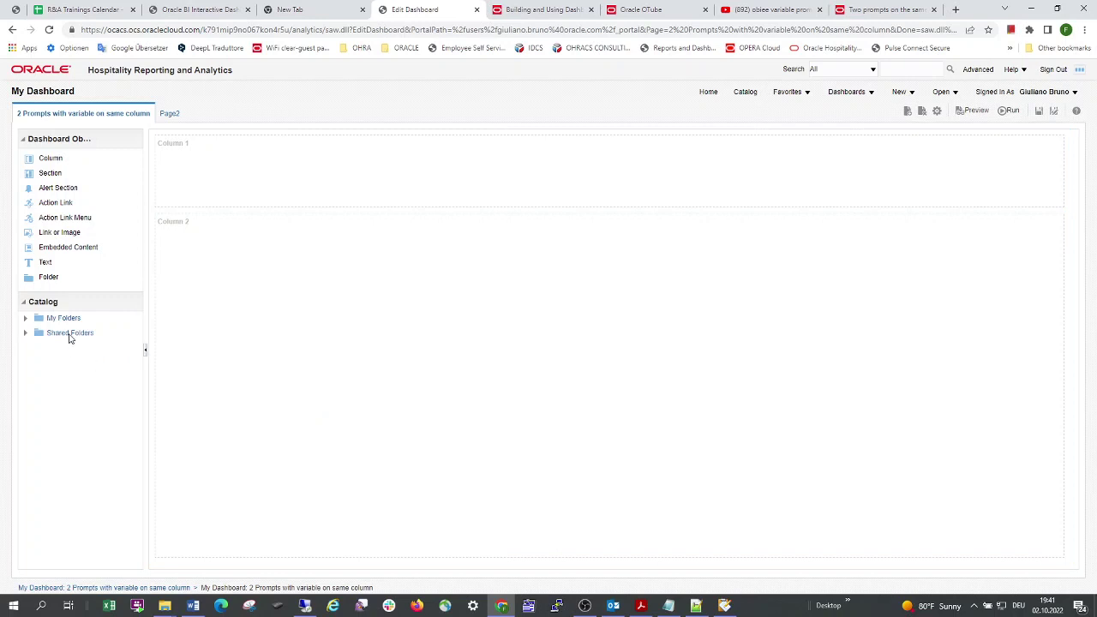
- From the Accor shared subfolder, place the Test1 analysis in the lower column and the PROMPTS dashboard prompt in the upper column
left_click(71, 333)
scroll(51, 537, "down", 3)
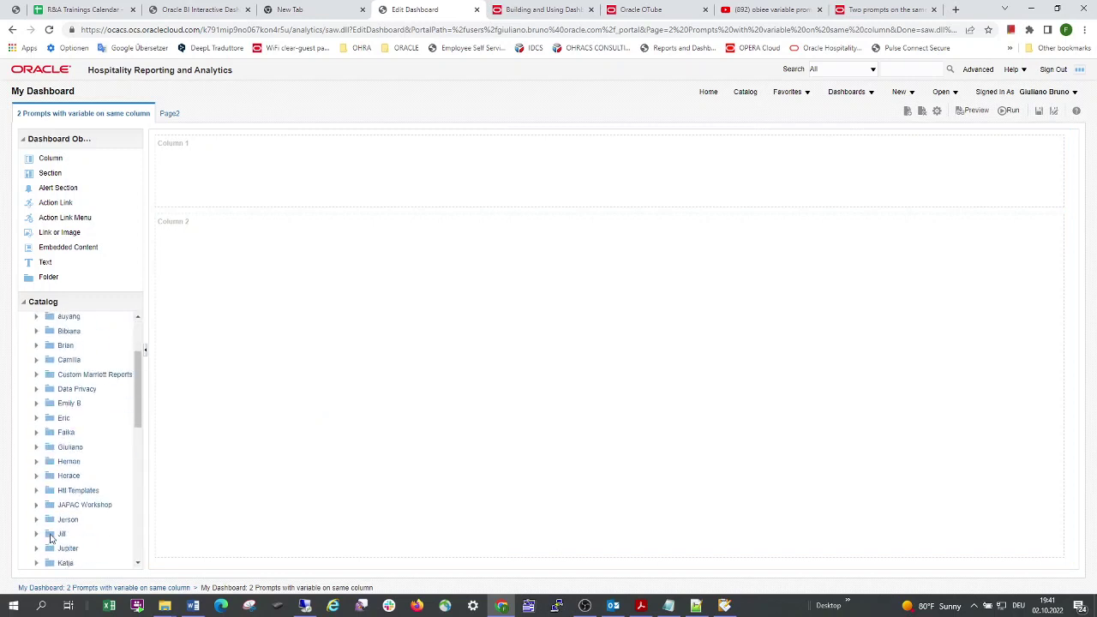
scroll(51, 537, "down", 1)
left_click(72, 380)
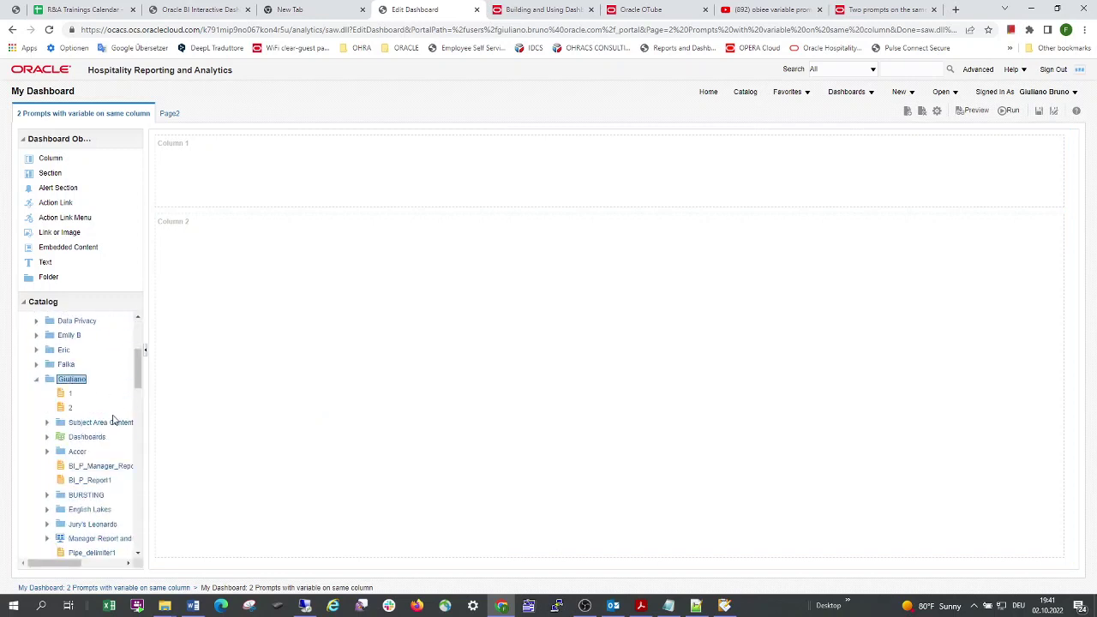
left_click(79, 451)
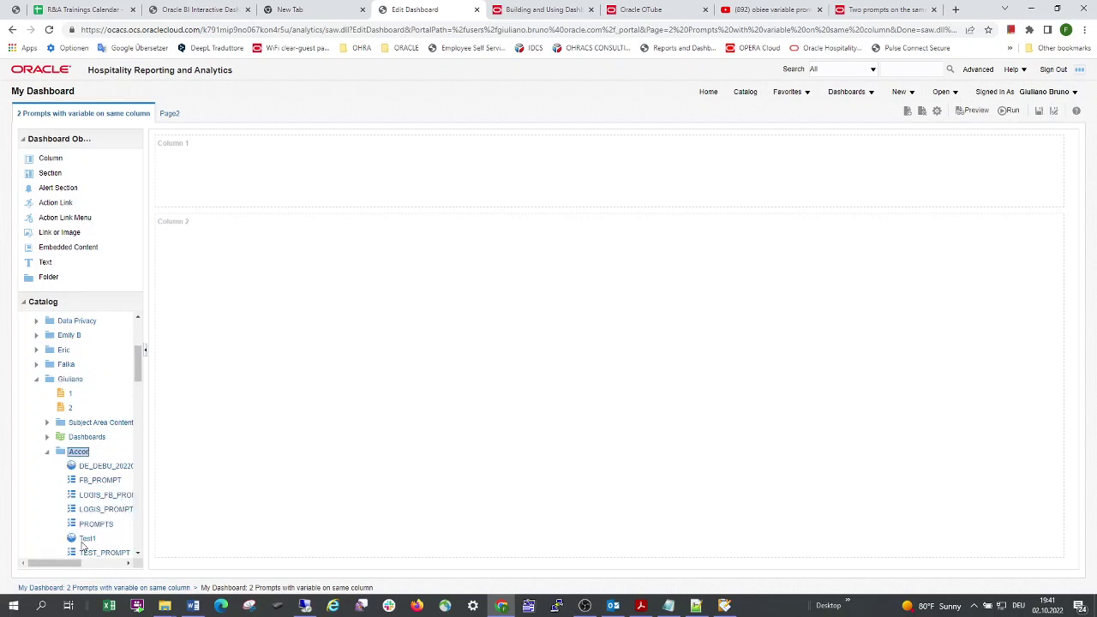
left_click_drag(90, 543, 344, 497)
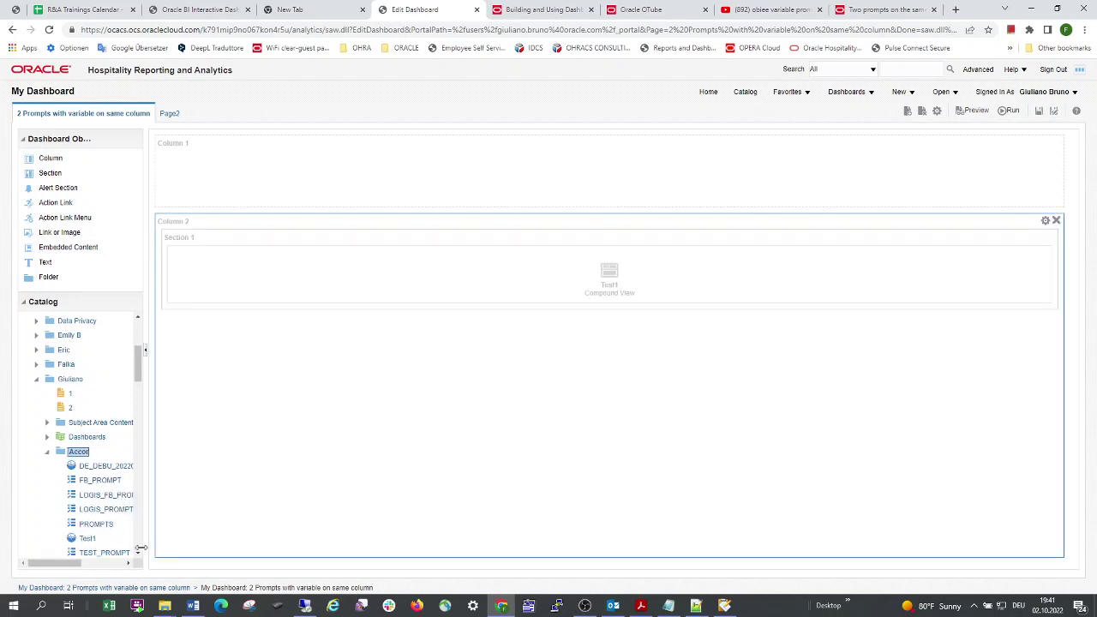
left_click_drag(106, 530, 438, 197)
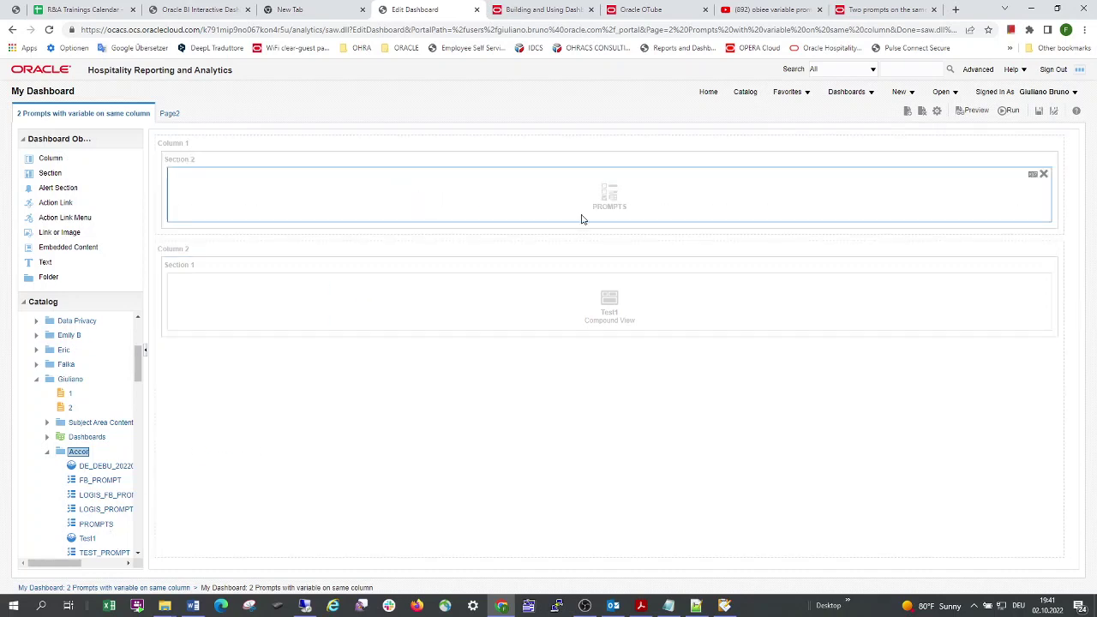
- Save the dashboard layout and open My Dashboard in view mode
left_click(1039, 111)
left_click(861, 92)
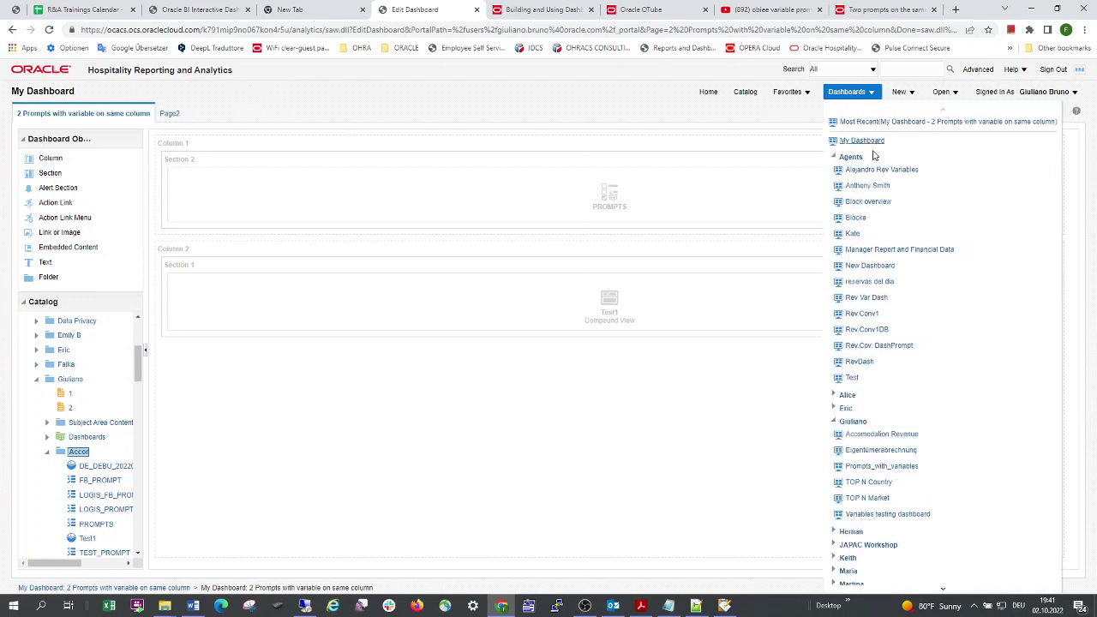
left_click(864, 144)
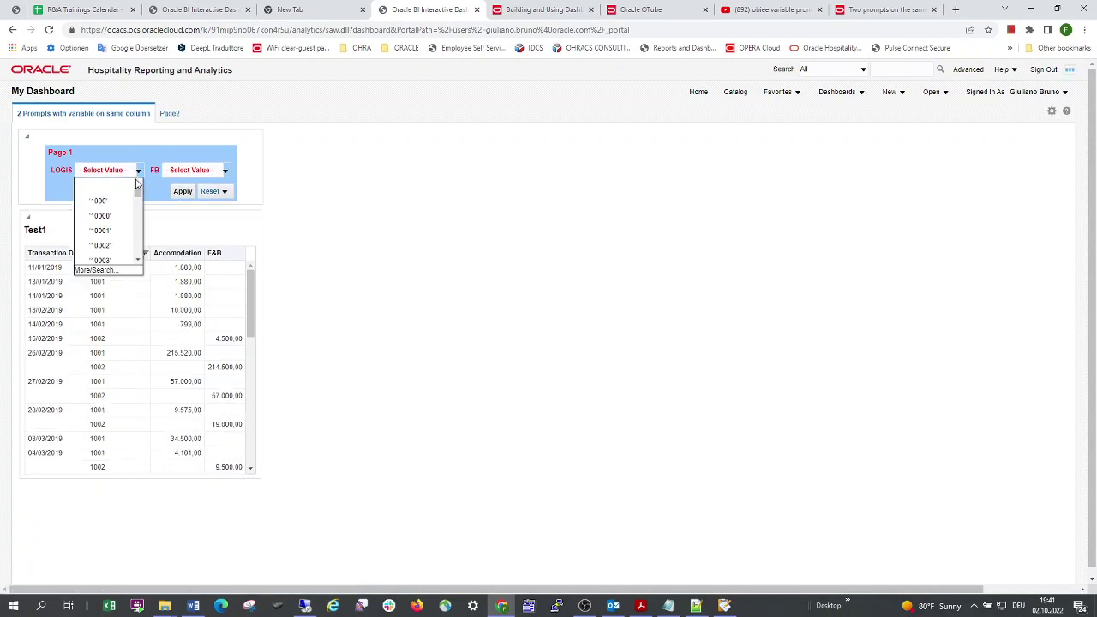
- Set the LOGIS prompt to '10009' and the FB prompt to '10005', and apply them to the Test1 analysis
scroll(118, 255, "down", 3)
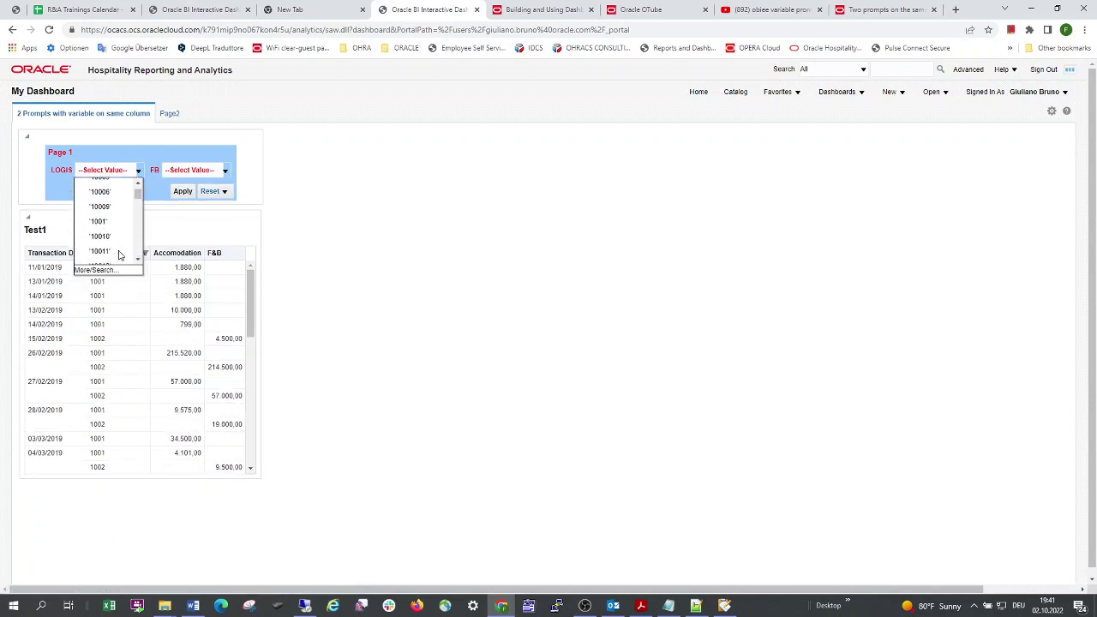
left_click(107, 212)
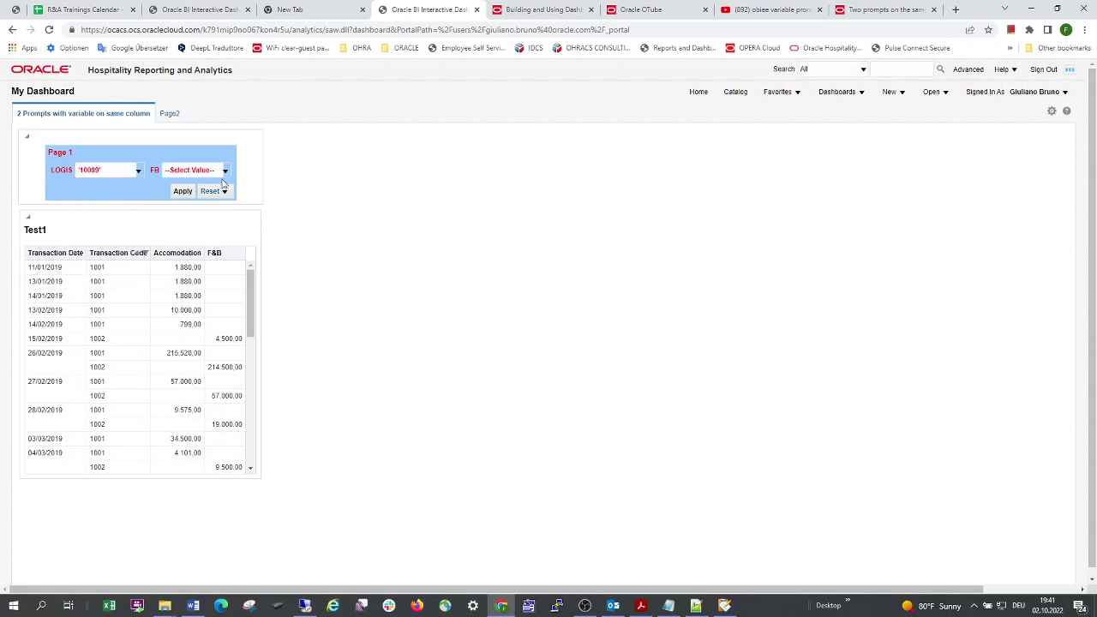
left_click(224, 170)
scroll(199, 257, "down", 2)
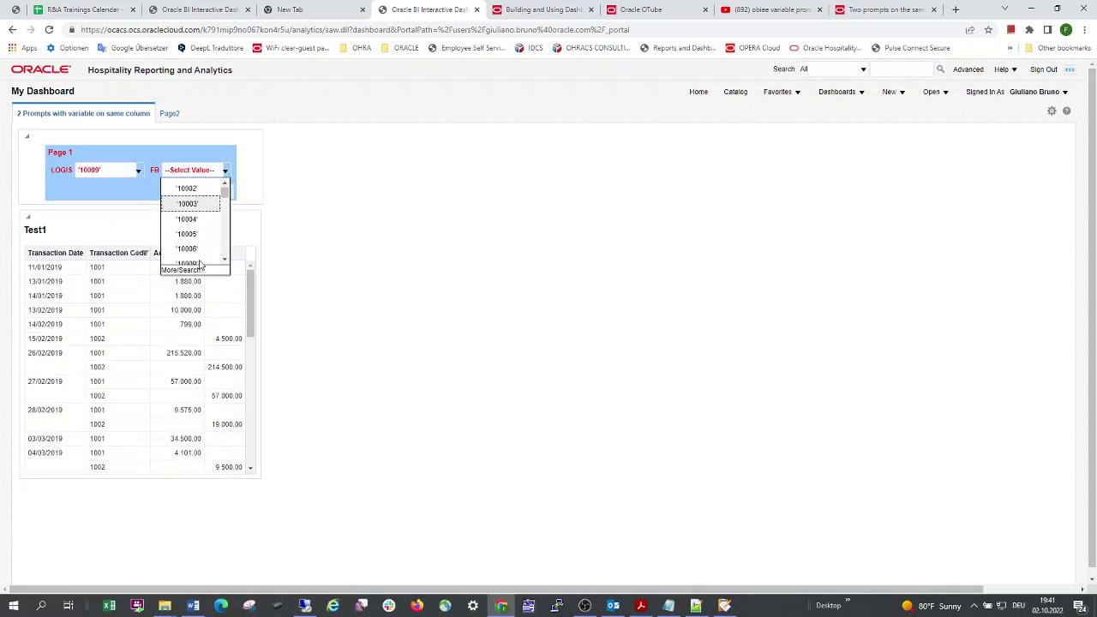
left_click(189, 237)
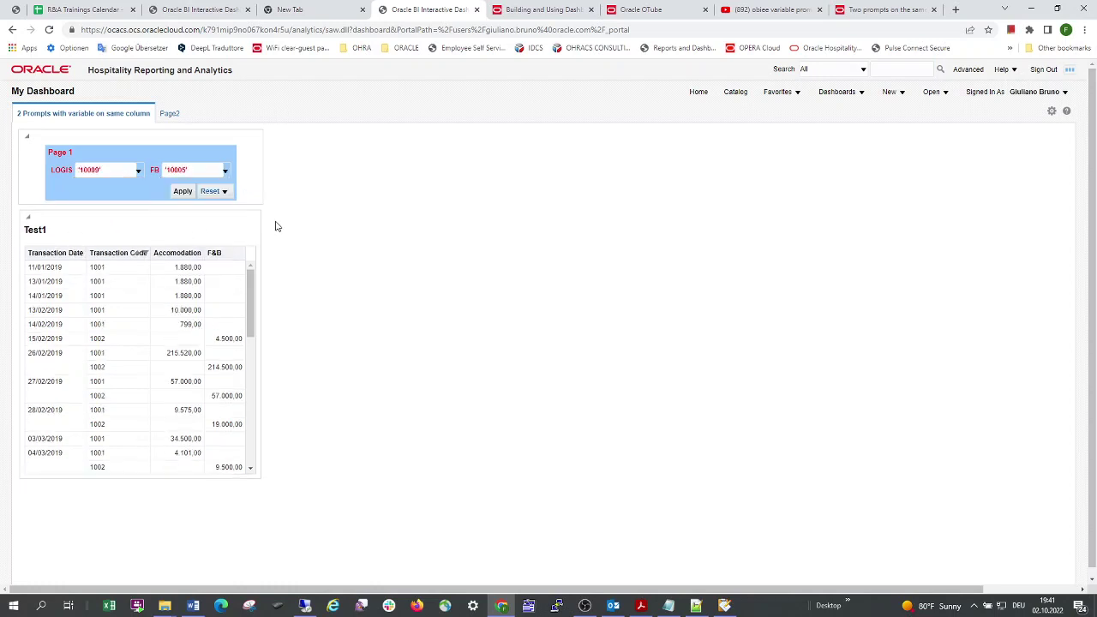
left_click(183, 191)
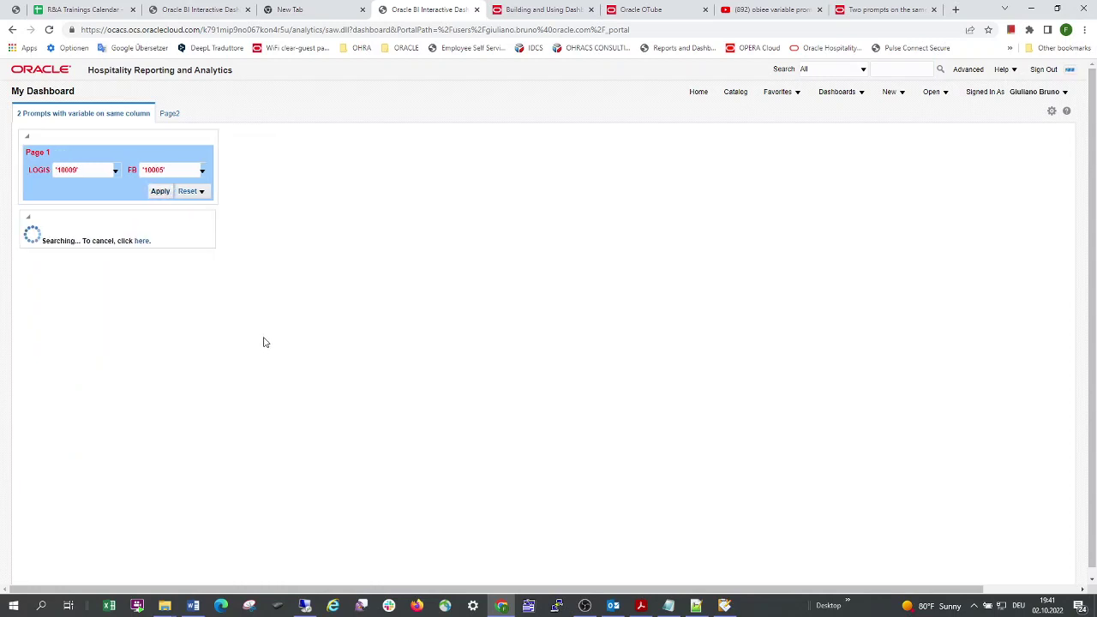